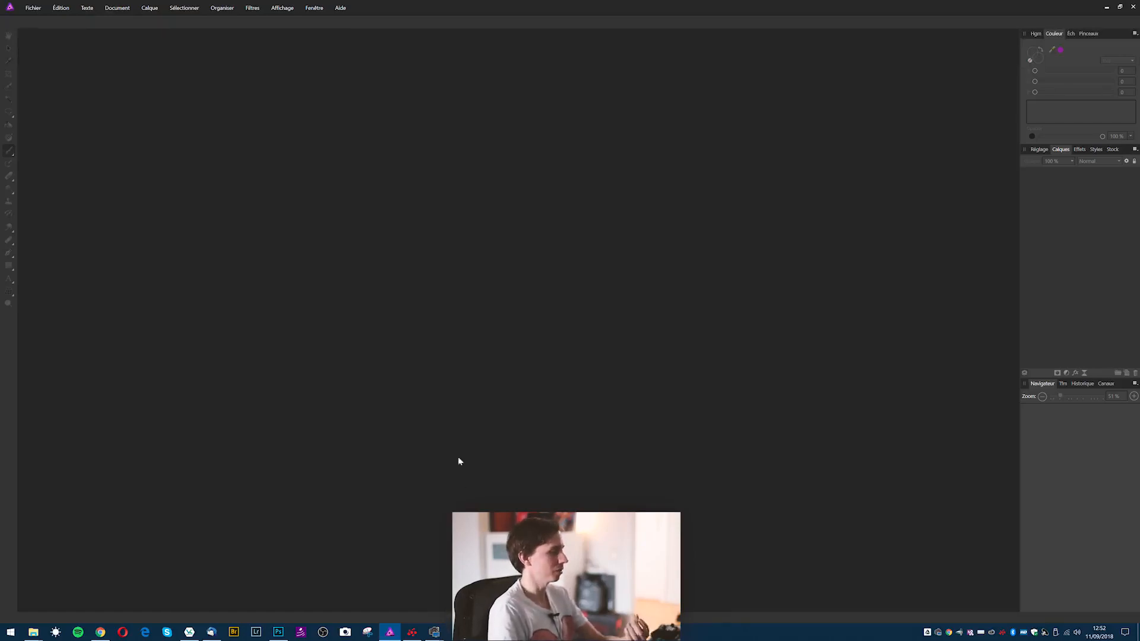
# Switch to Photoshop and create a new blank document with the preset settings
pyautogui.click(278, 631)
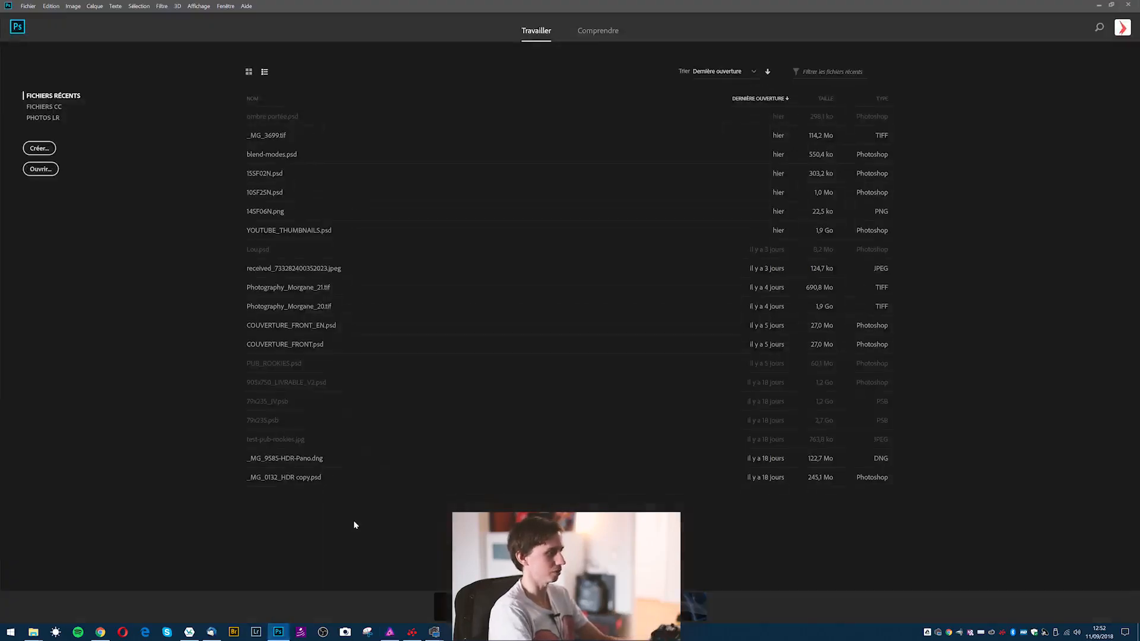
pyautogui.hotkey('ctrl', 'n')
pyautogui.press('Return')
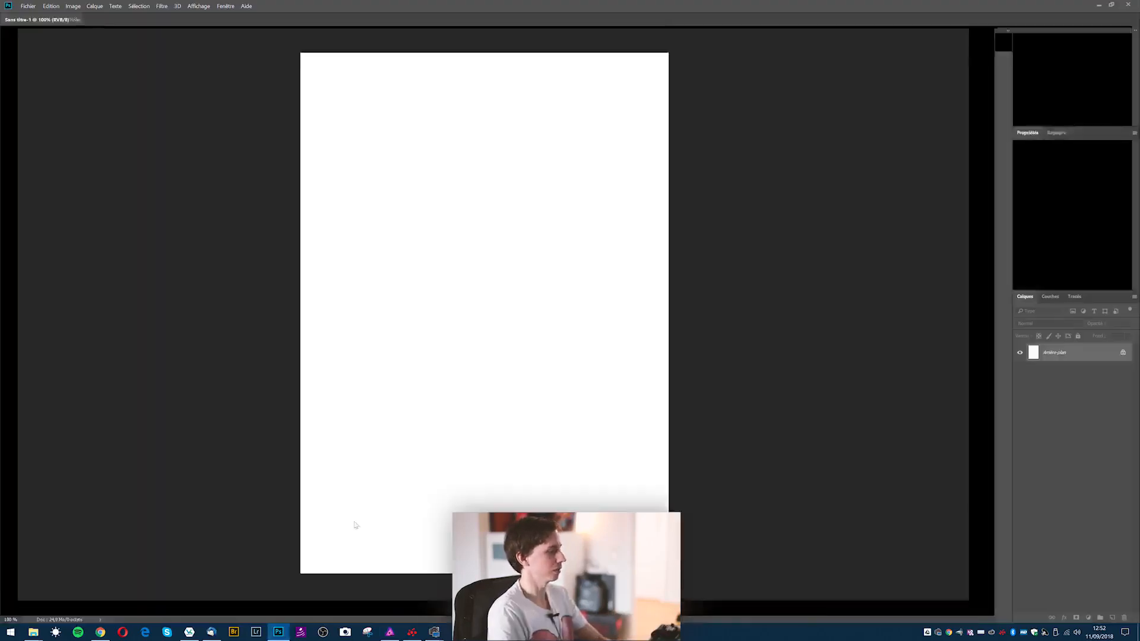
# Create a new blank document with the preset settings in Affinity Photo and return to Photoshop
pyautogui.click(390, 631)
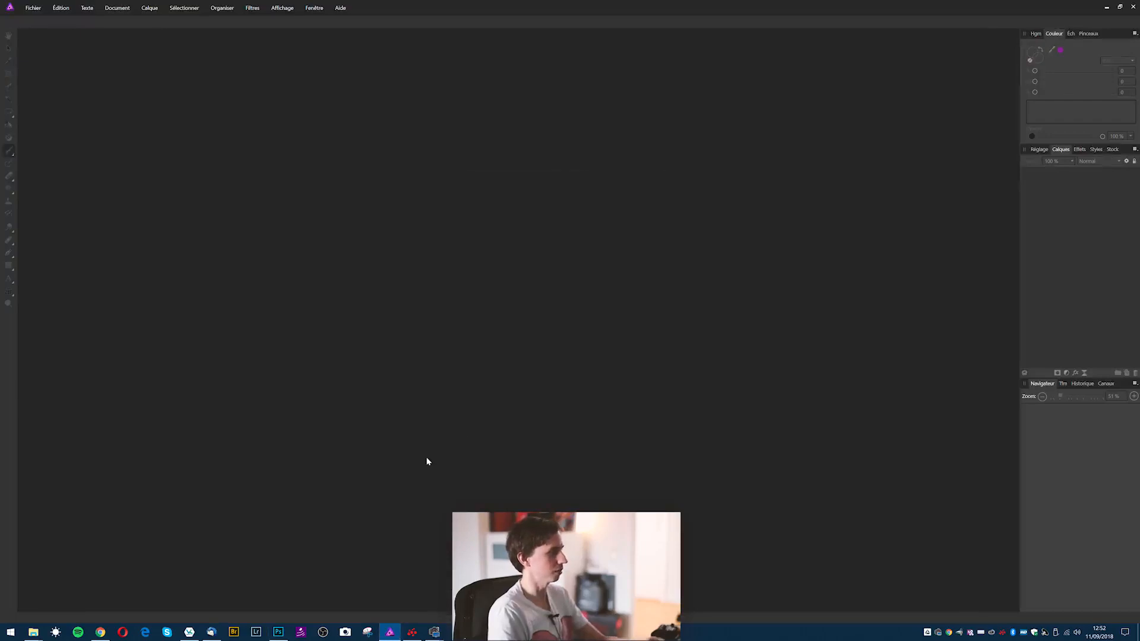
pyautogui.hotkey('ctrl', 'n')
pyautogui.click(609, 430)
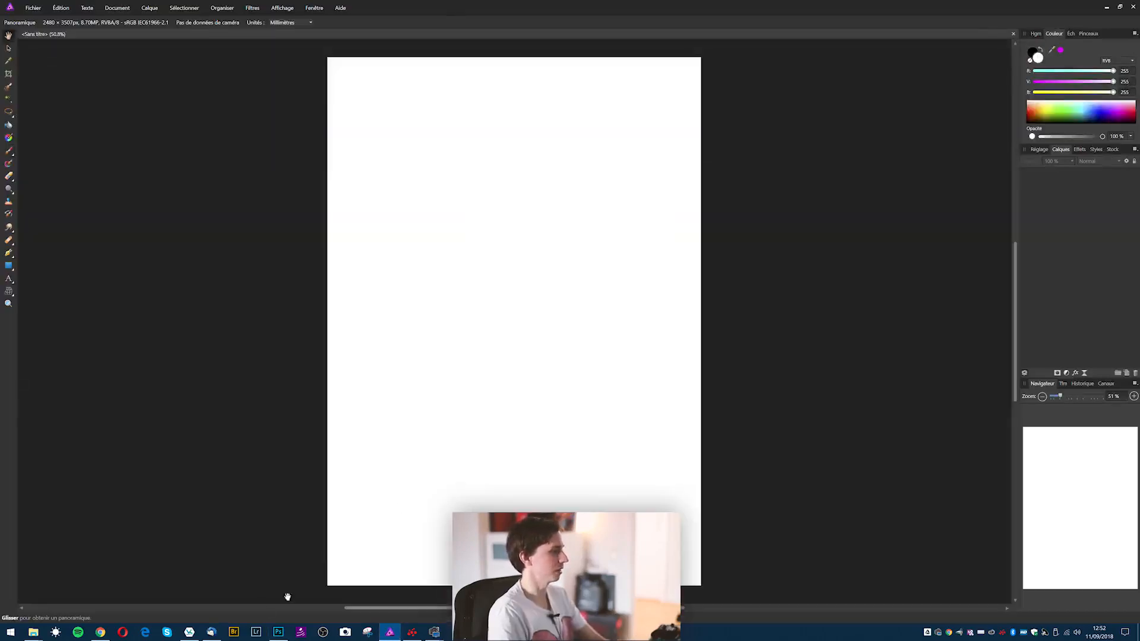
pyautogui.click(279, 632)
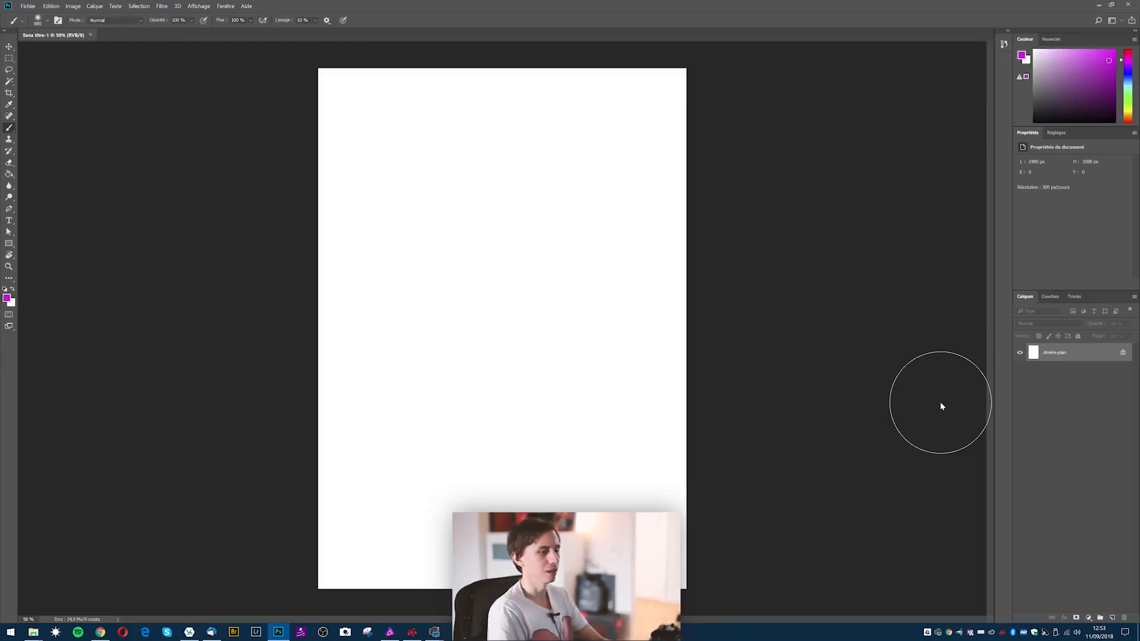
# Add three empty layers above the background and four empty groups on top of them
pyautogui.click(1112, 618)
pyautogui.click(1113, 618)
pyautogui.click(1112, 618)
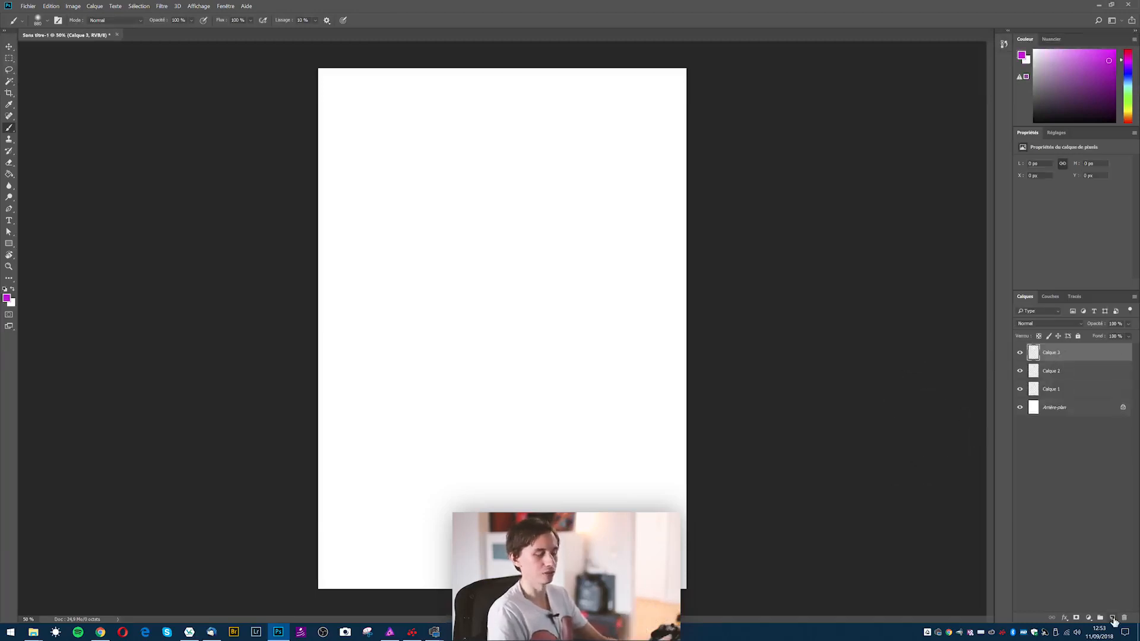
pyautogui.click(1100, 618)
pyautogui.click(1100, 618)
pyautogui.click(1100, 617)
pyautogui.click(1100, 617)
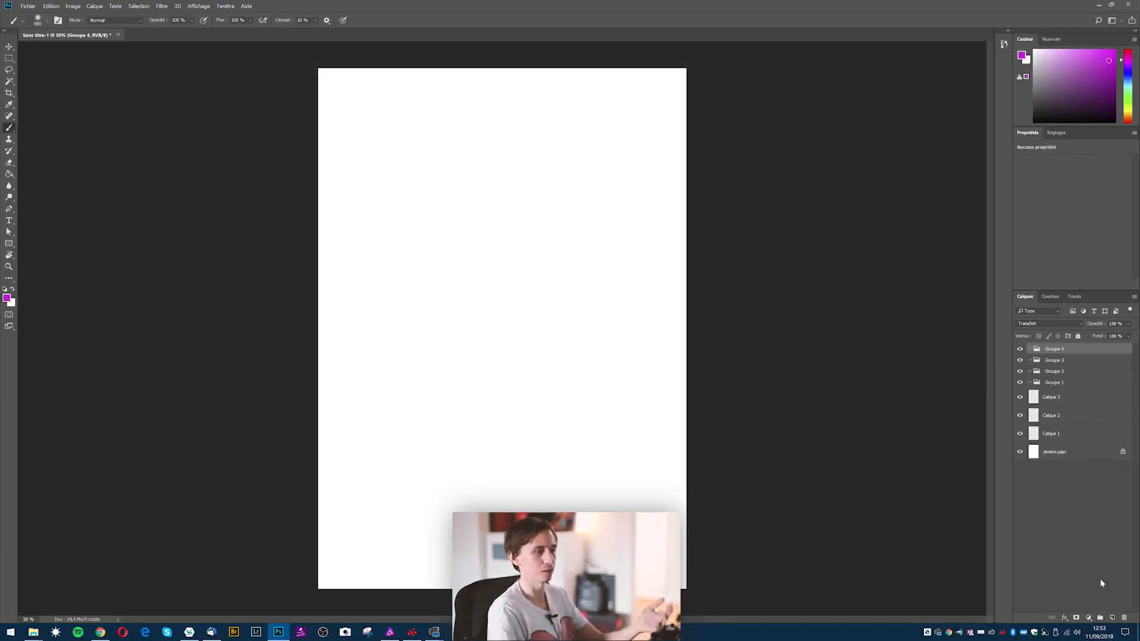
# Move Calque 3 into Groupe 1 nested in Groupe 2, and place Calque 2 and Calque 1 inside Groupe 3
pyautogui.moveTo(1056, 398); pyautogui.dragTo(1066, 385)
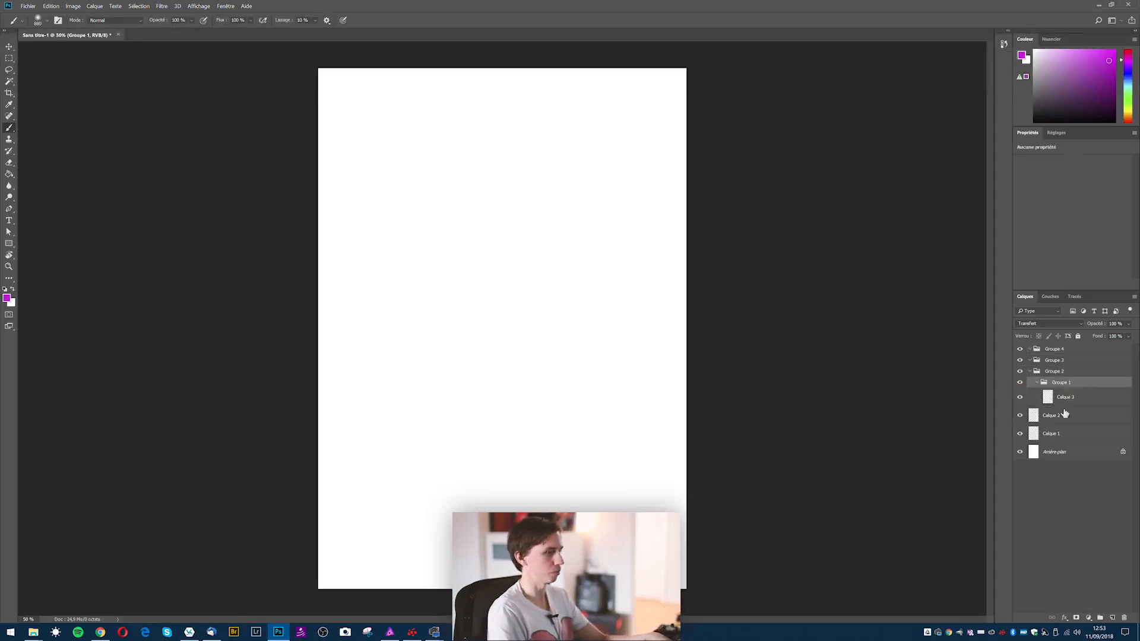
pyautogui.click(1063, 419)
pyautogui.keyDown('shift'); pyautogui.click(1062, 432); pyautogui.keyUp('shift')
pyautogui.moveTo(1062, 427); pyautogui.dragTo(1067, 364)
# Delete all the groups and layers above the background layer
pyautogui.click(1059, 350)
pyautogui.keyDown('shift'); pyautogui.click(1068, 435); pyautogui.keyUp('shift')
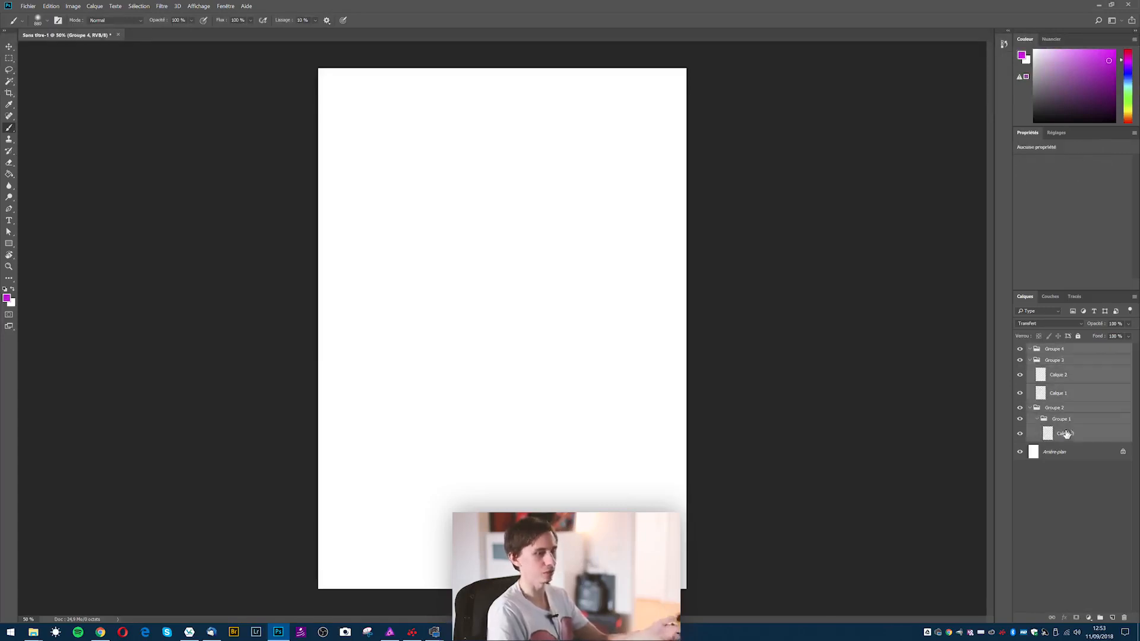
pyautogui.click(1124, 618)
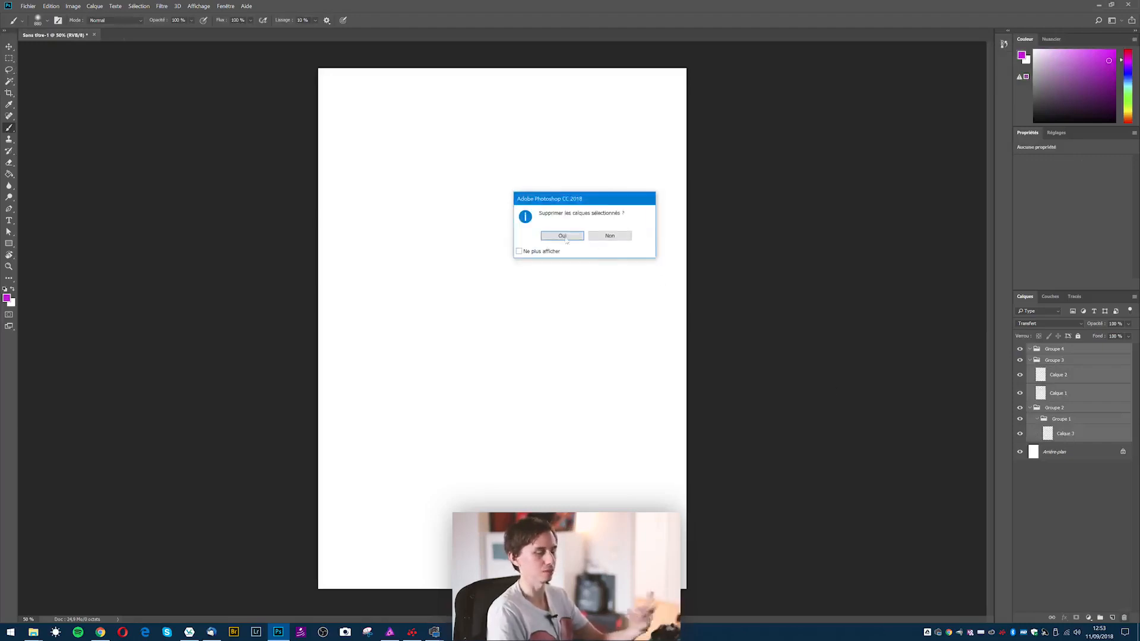
pyautogui.press('Return')
# Add a new layer, hide the background layer, and fill the new layer with the magenta foreground colour using the Paint Bucket
pyautogui.click(1112, 617)
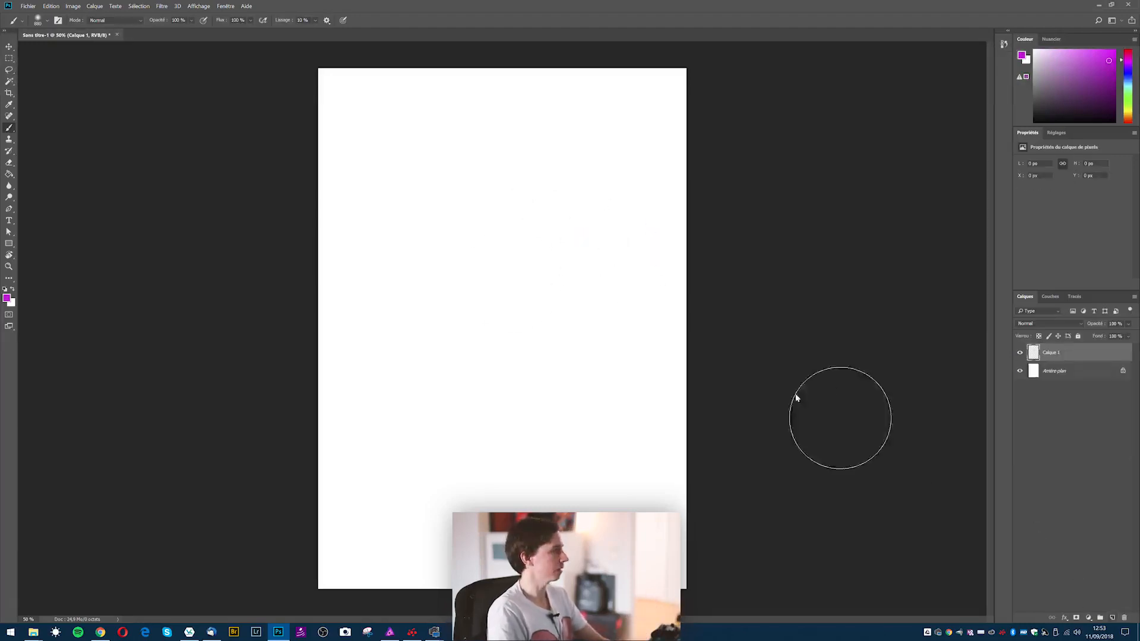
pyautogui.press('g')
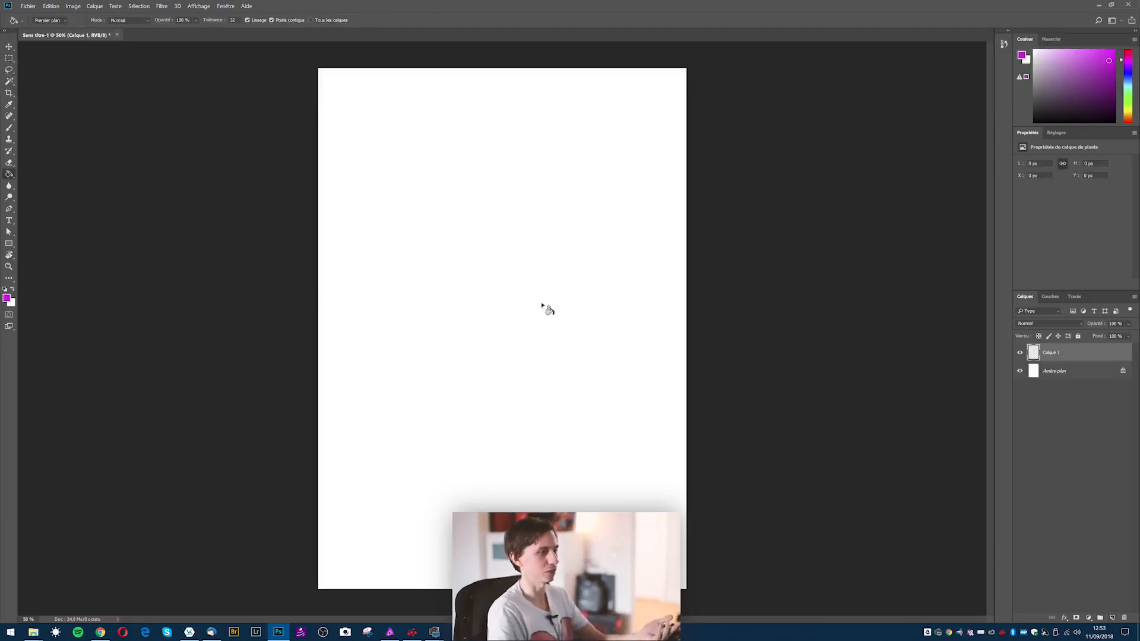
pyautogui.click(1020, 370)
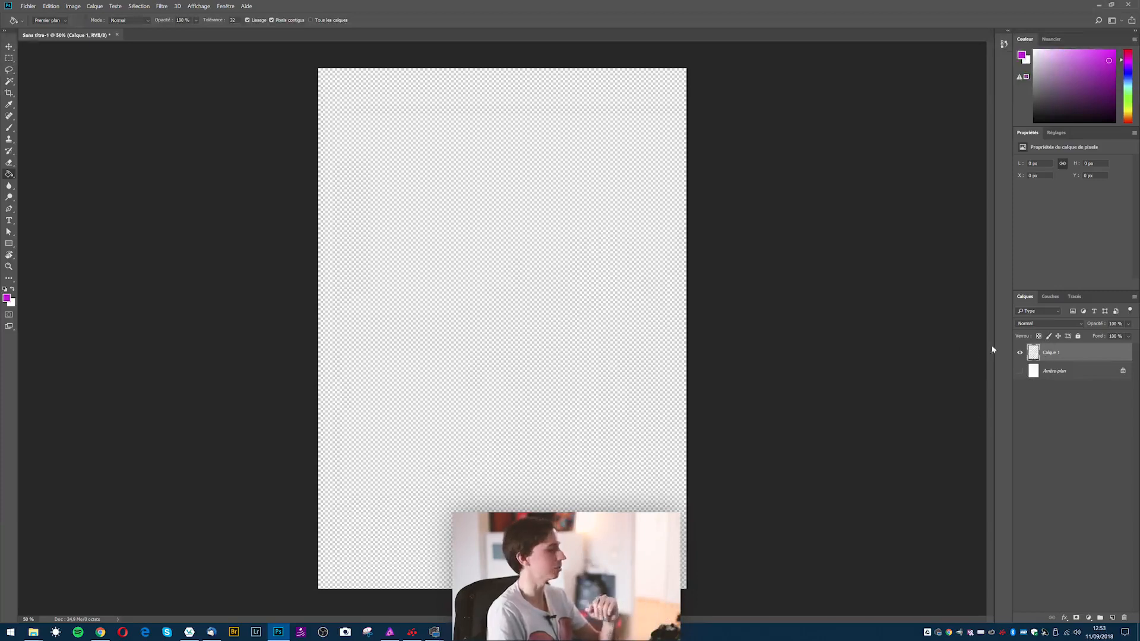
pyautogui.click(580, 330)
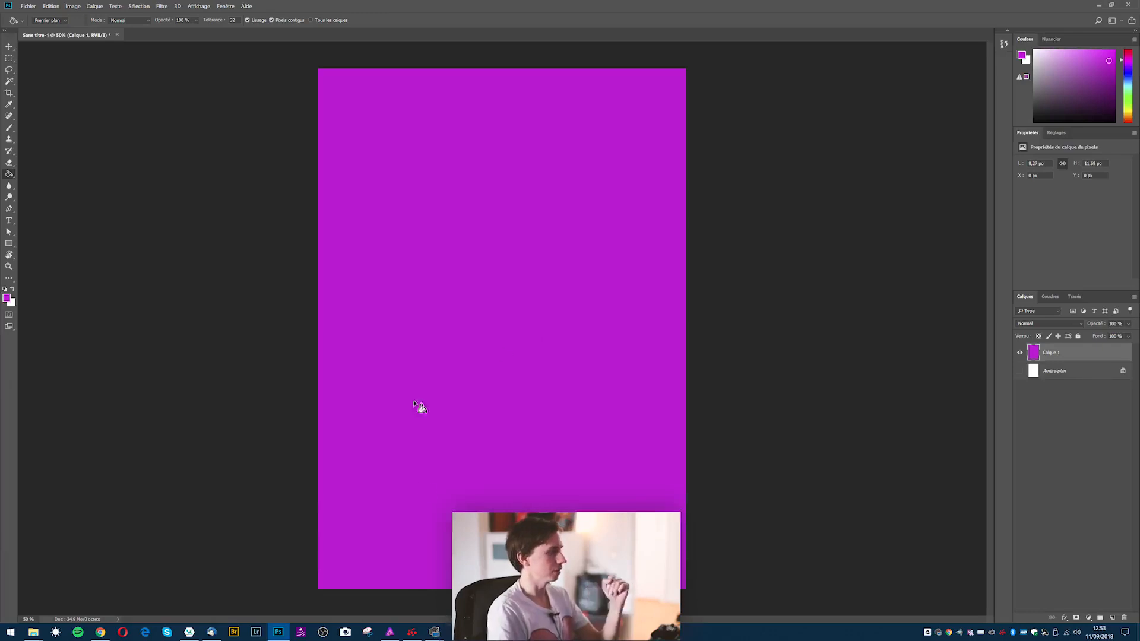
# Switch to Affinity Photo and add five empty pixel layers to the blank document
pyautogui.click(389, 633)
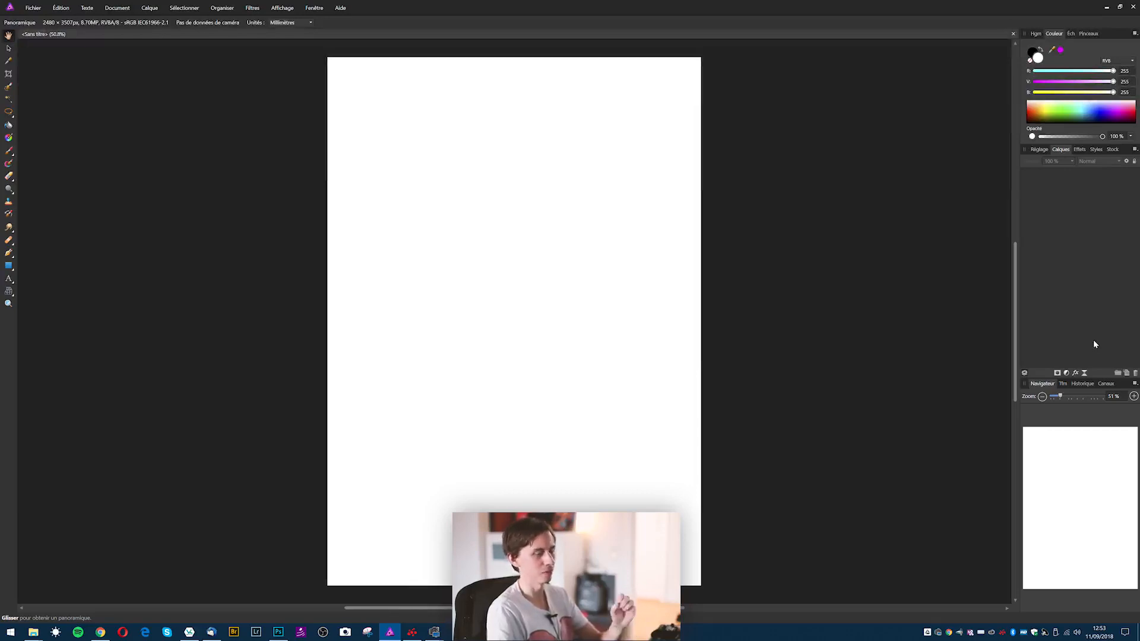
pyautogui.click(1126, 373)
pyautogui.click(1127, 373)
pyautogui.click(1127, 373)
pyautogui.click(1127, 373)
pyautogui.click(1127, 373)
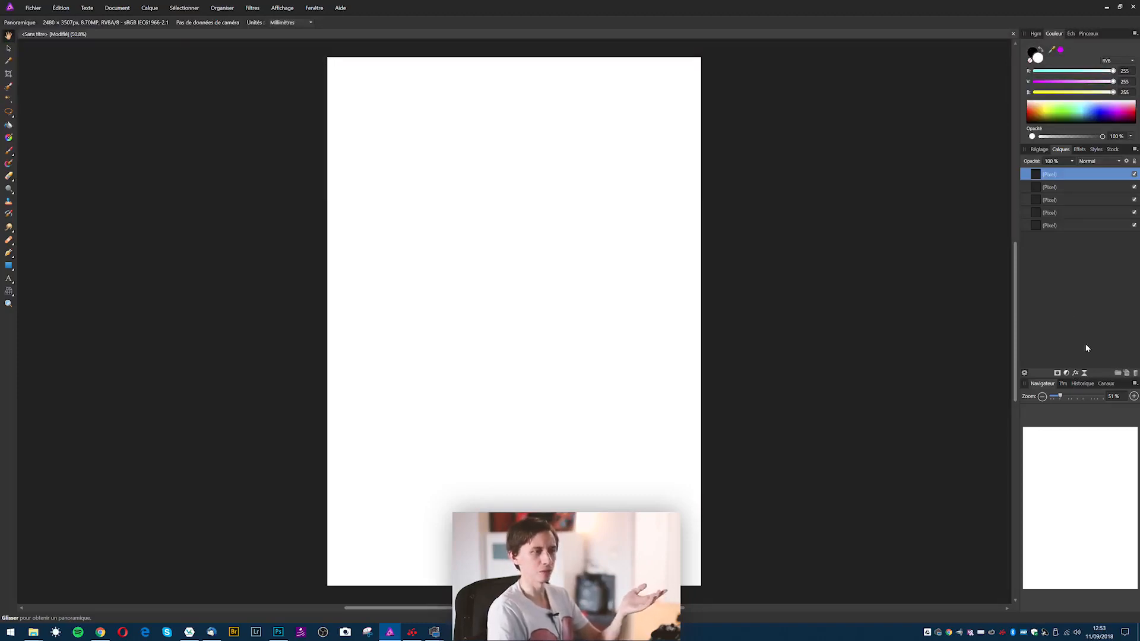
# Group the topmost pixel layer and look at the contents of the group
pyautogui.click(1118, 376)
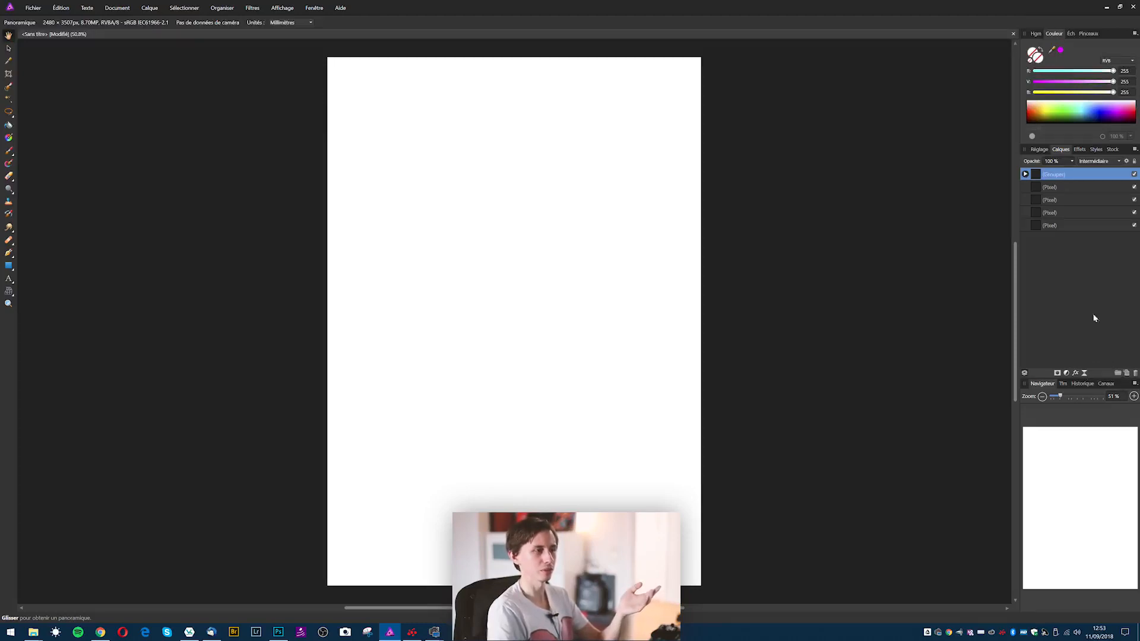
pyautogui.click(1025, 174)
pyautogui.click(1026, 175)
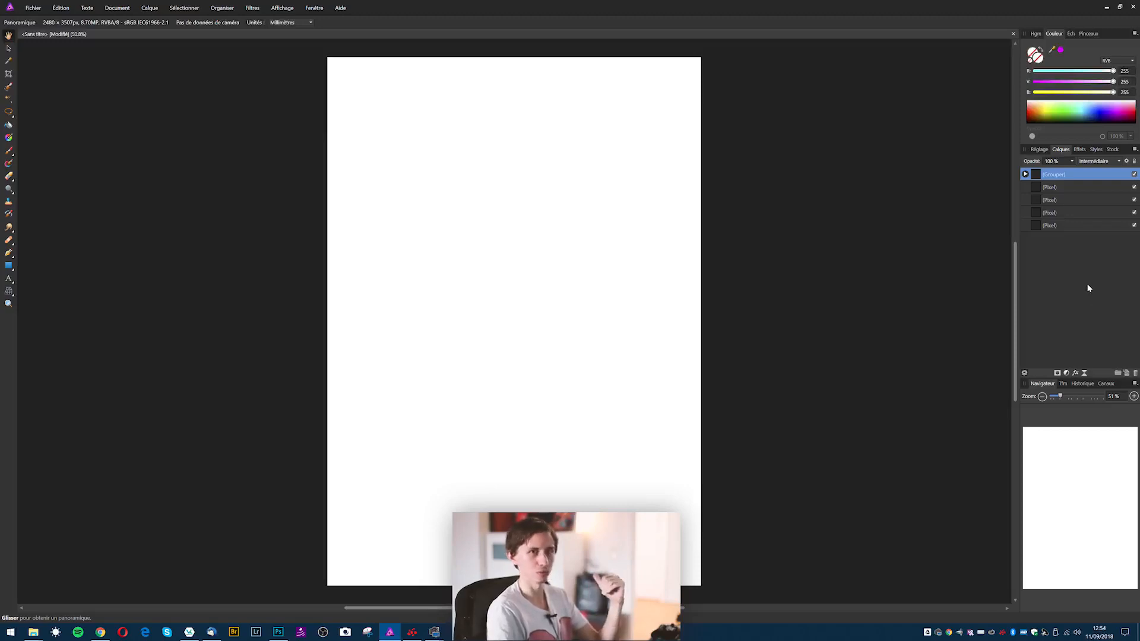
# Switch to Photoshop, add an empty group above the magenta layer, and put the magenta layer in its own group
pyautogui.click(279, 632)
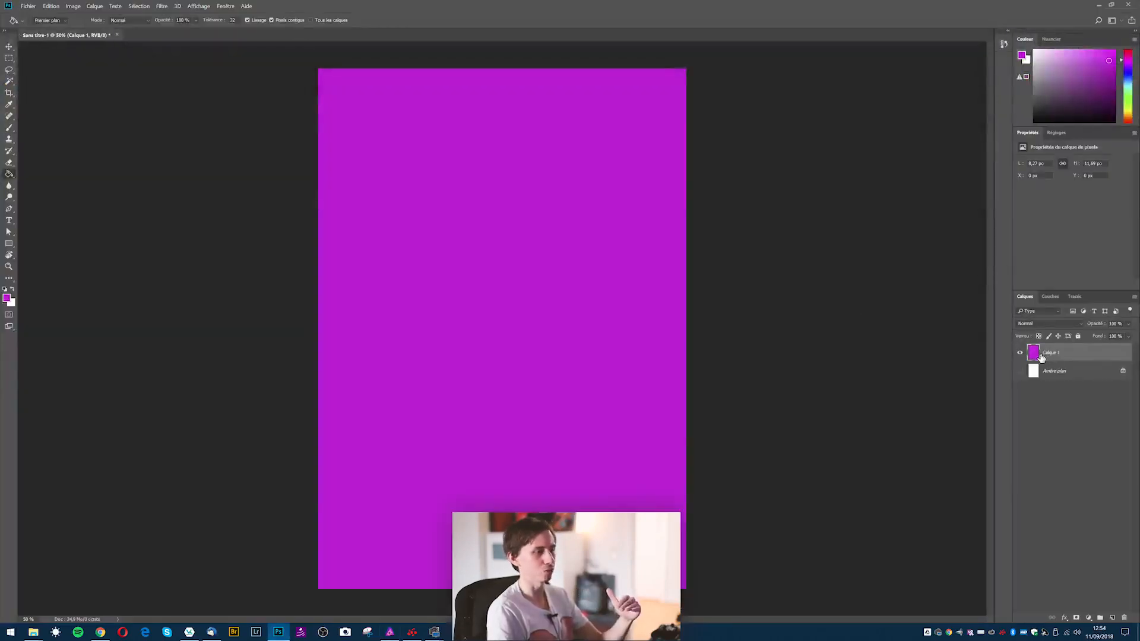
pyautogui.click(1100, 618)
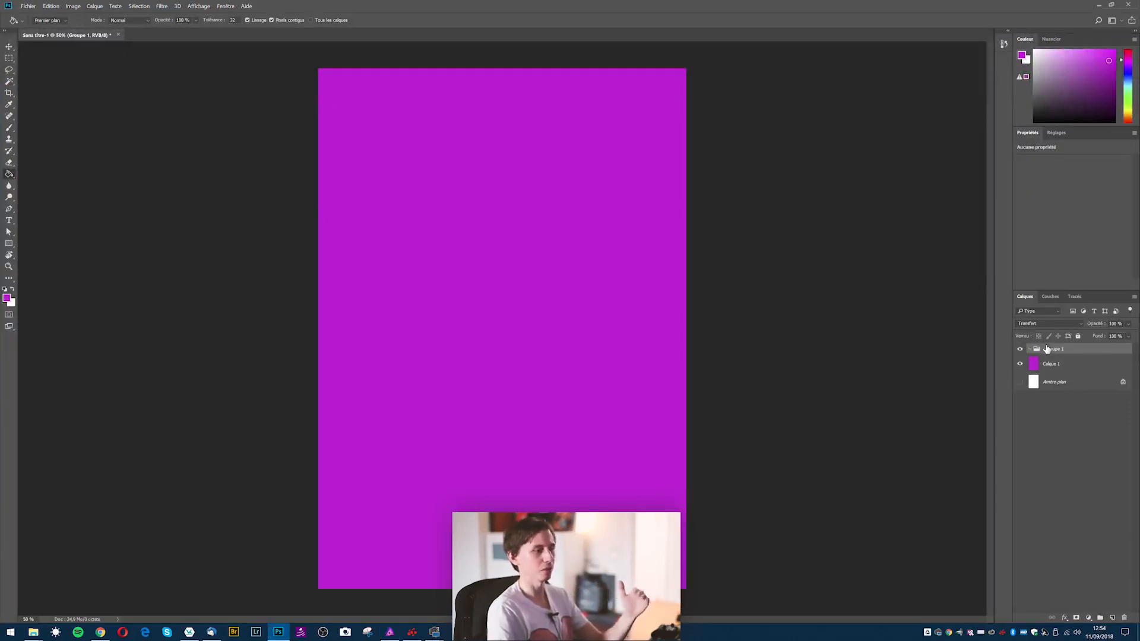
pyautogui.click(1046, 369)
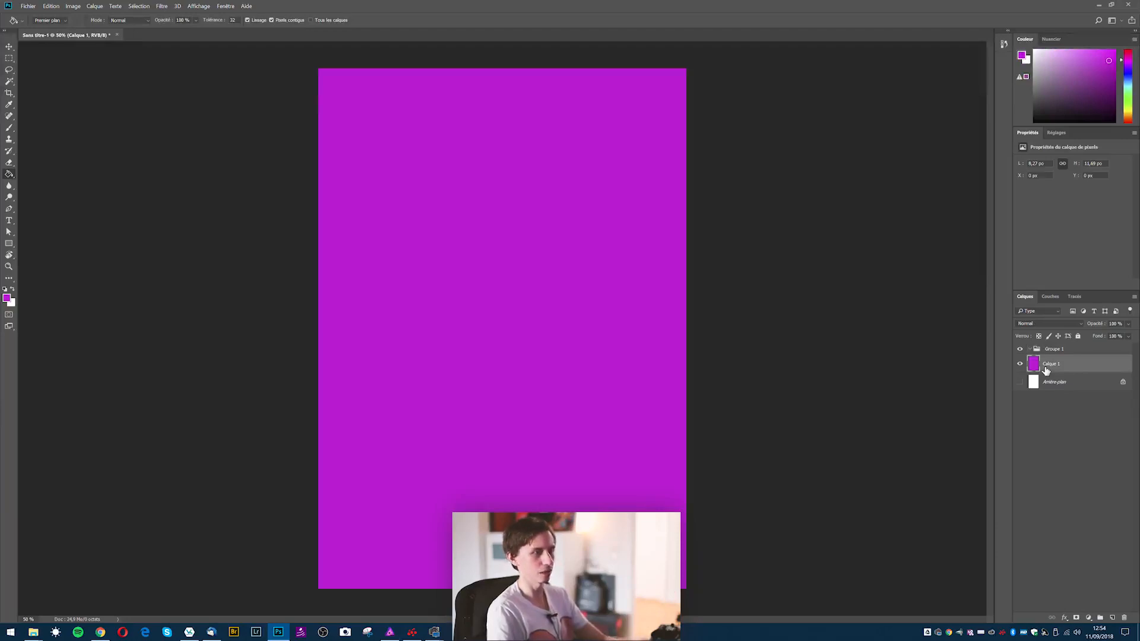
pyautogui.hotkey('ctrl', 'g')
pyautogui.click(1031, 361)
pyautogui.click(1030, 360)
pyautogui.click(1030, 361)
pyautogui.click(1030, 361)
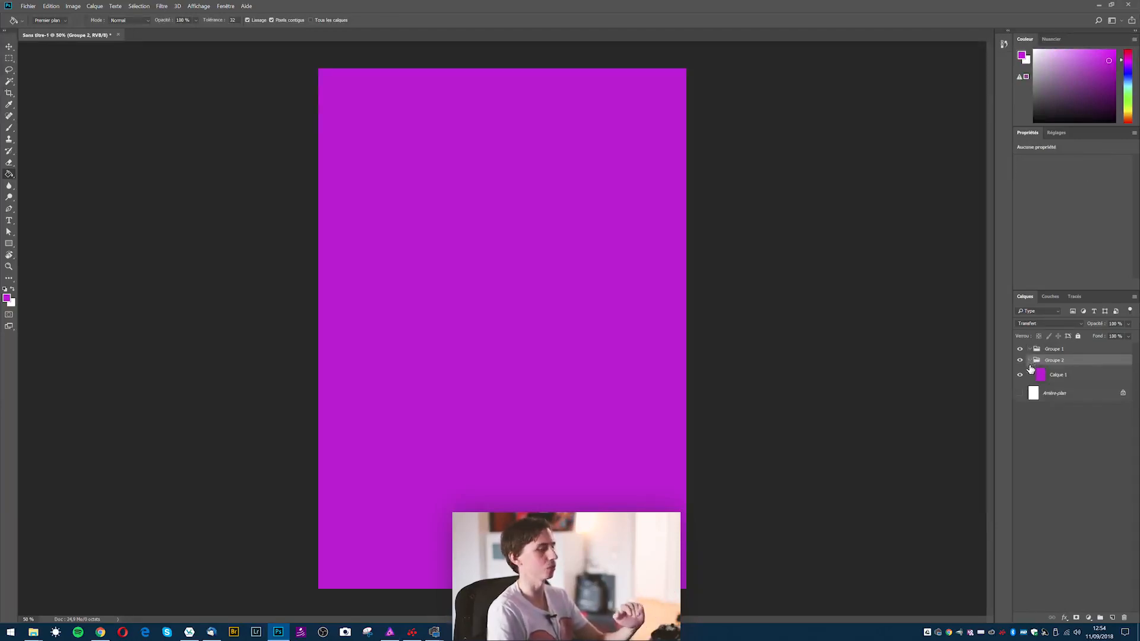
# Switch to Affinity Photo and wrap the pixel layer just below the existing group in nested groups
pyautogui.hotkey('alt', 'Tab')
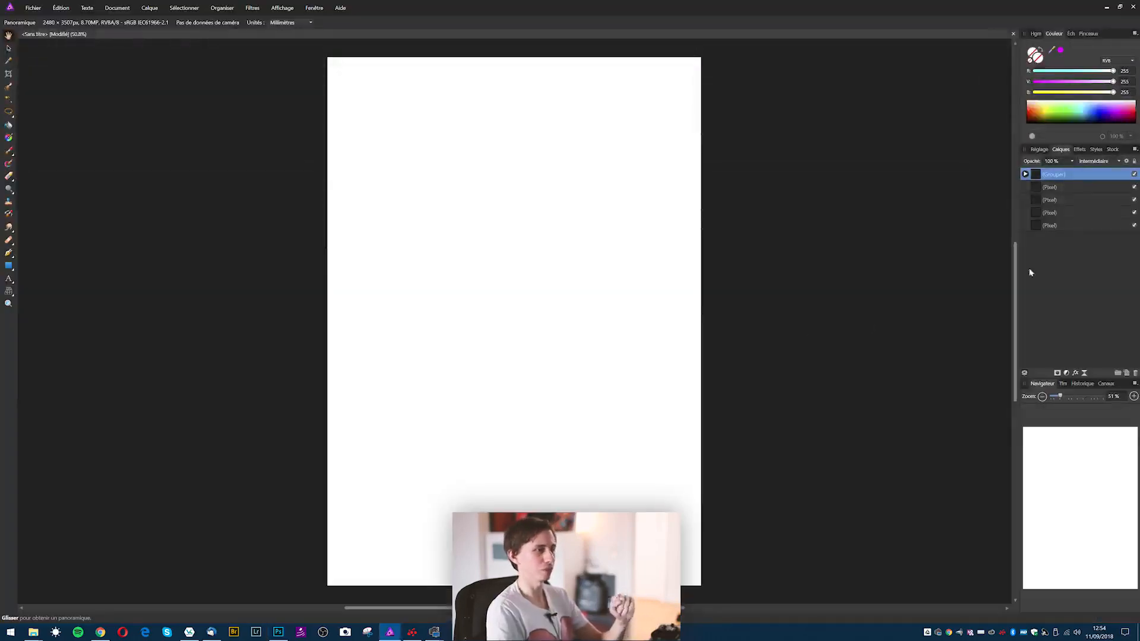
pyautogui.click(1033, 189)
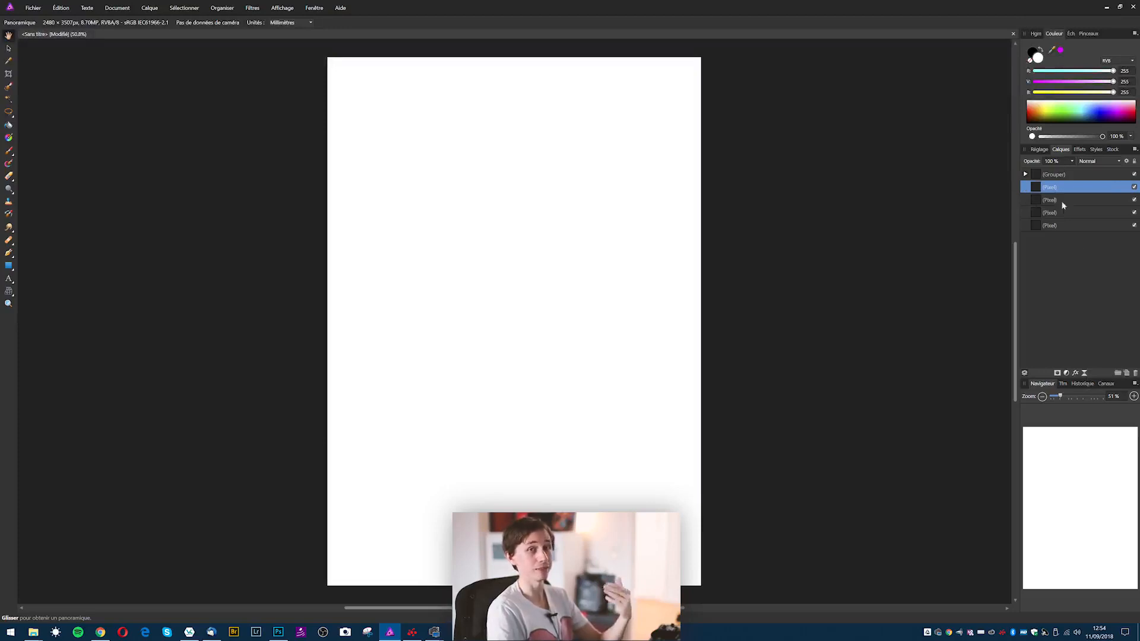
pyautogui.click(1118, 372)
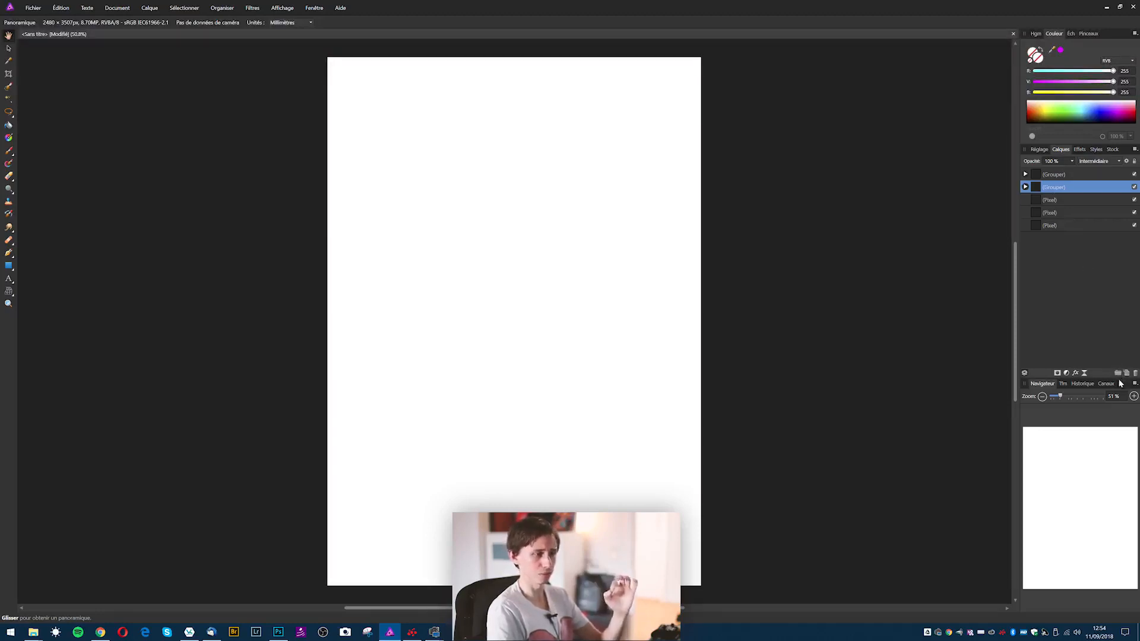
# Expand the nested groups level by level to inspect their structure, and collapse the outermost one
pyautogui.click(1025, 187)
pyautogui.click(1029, 200)
pyautogui.click(1034, 213)
pyautogui.click(1038, 225)
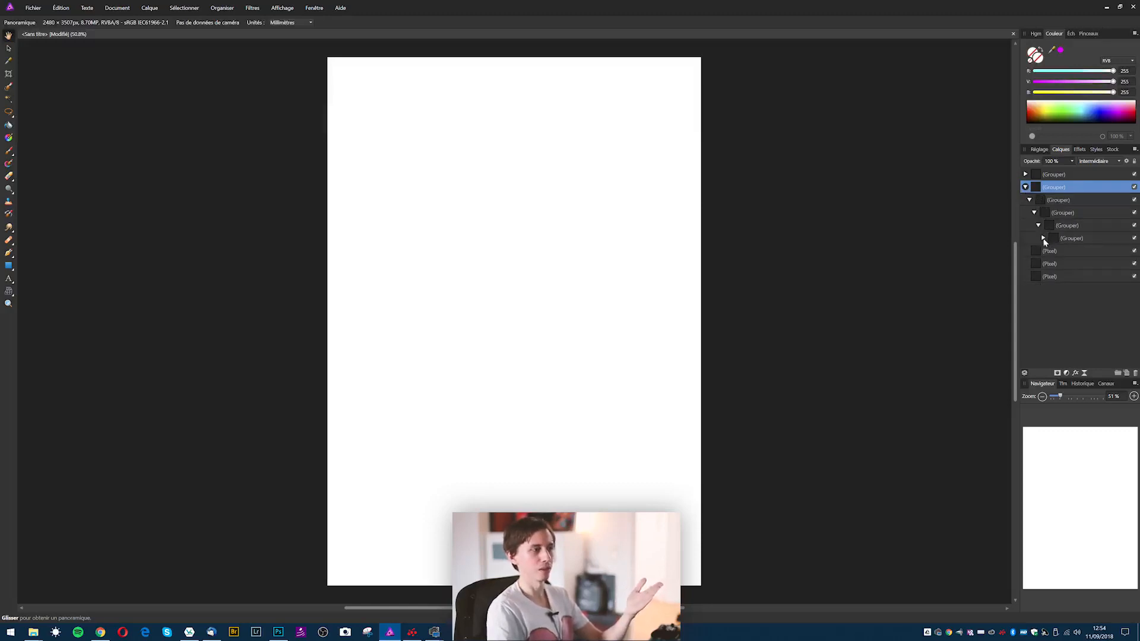
pyautogui.click(1043, 238)
pyautogui.click(1026, 187)
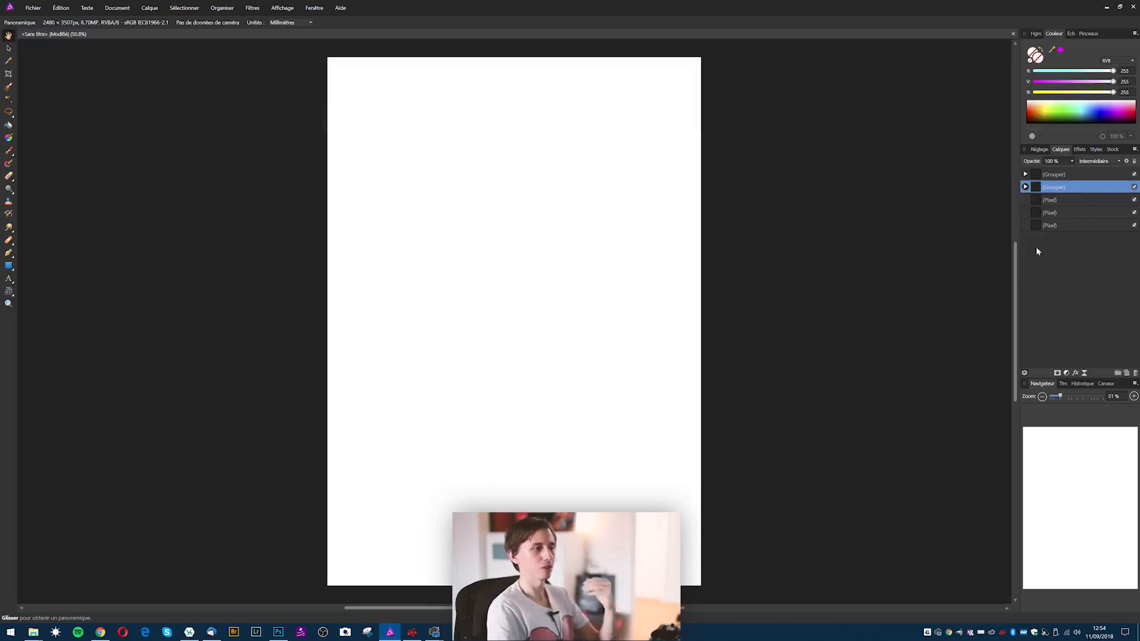
# Add four more empty pixel layers above the nested group
pyautogui.click(1127, 374)
pyautogui.click(1127, 374)
pyautogui.click(1127, 374)
pyautogui.click(1127, 374)
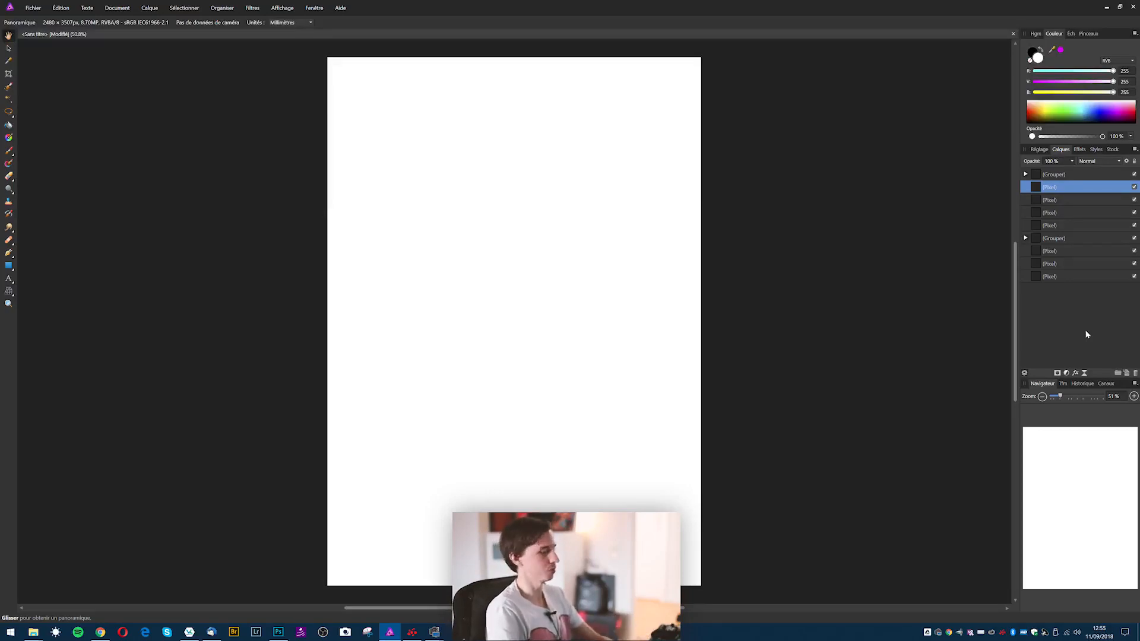
# Delete all groups and pixel layers except the bottommost pixel layer
pyautogui.click(1066, 265)
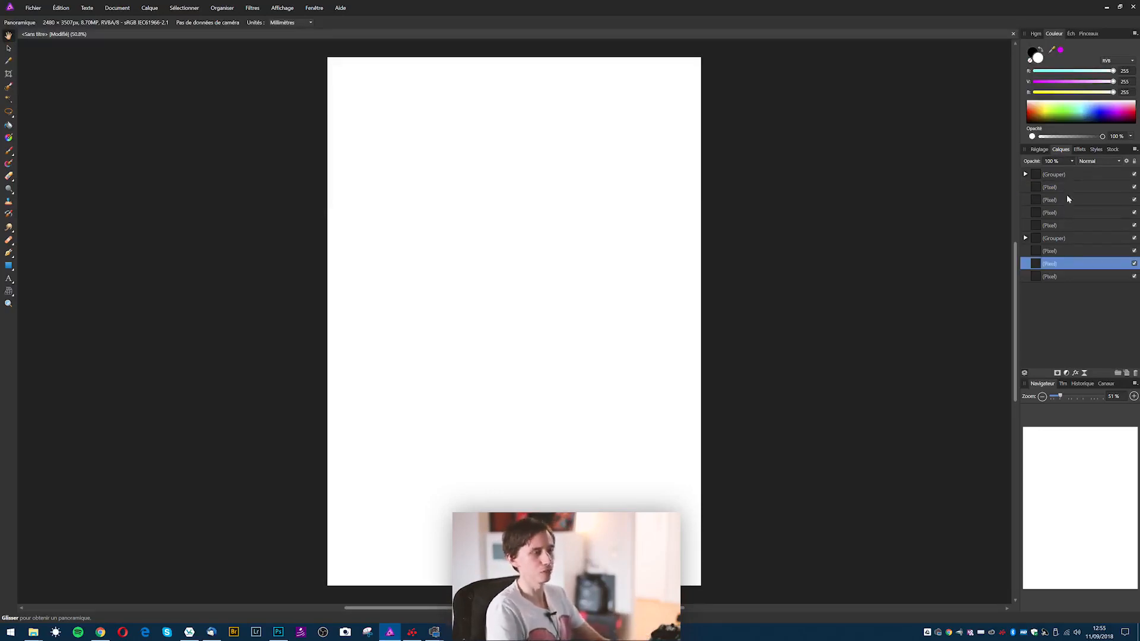
pyautogui.keyDown('shift'); pyautogui.click(1067, 177); pyautogui.keyUp('shift')
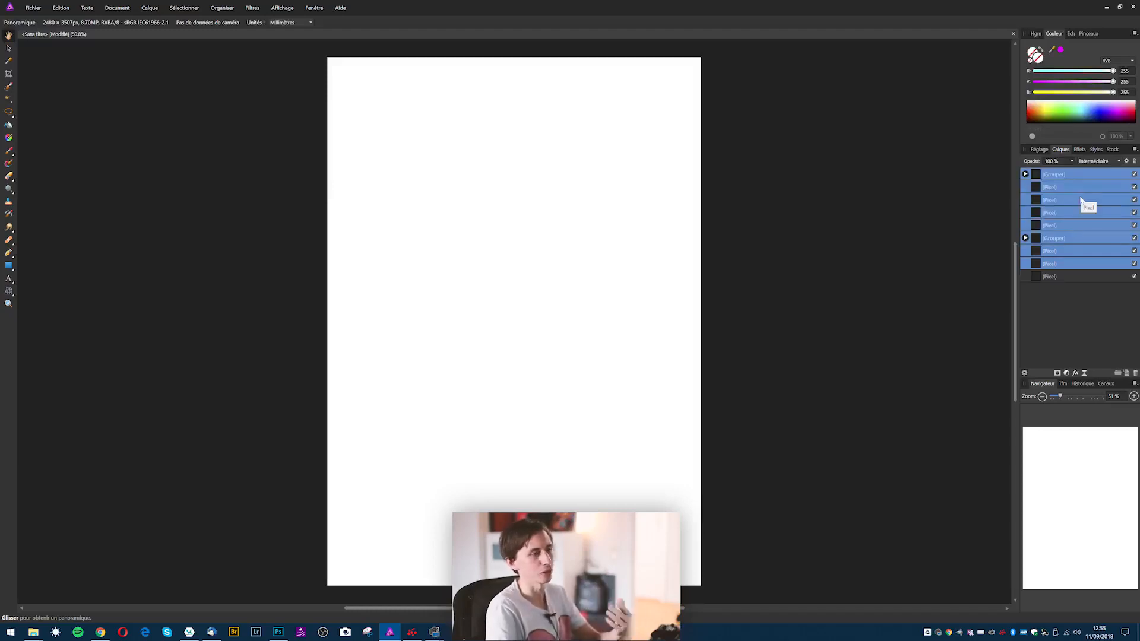
pyautogui.click(1135, 373)
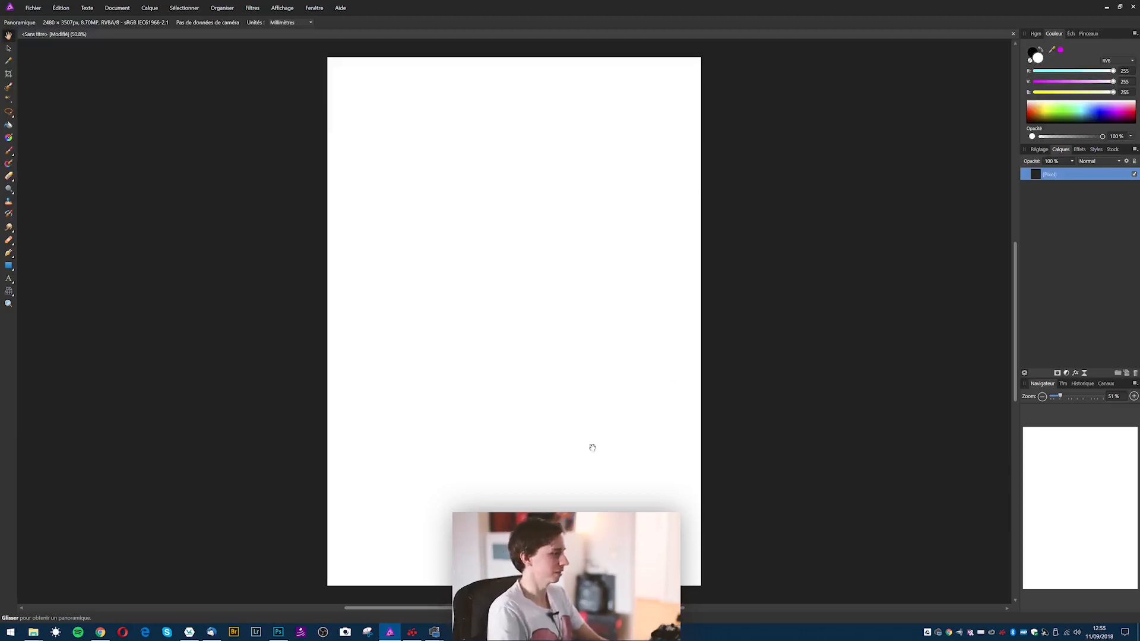
# Switch to Photoshop and add a white layer mask to the magenta layer inside Groupe 2
pyautogui.click(278, 632)
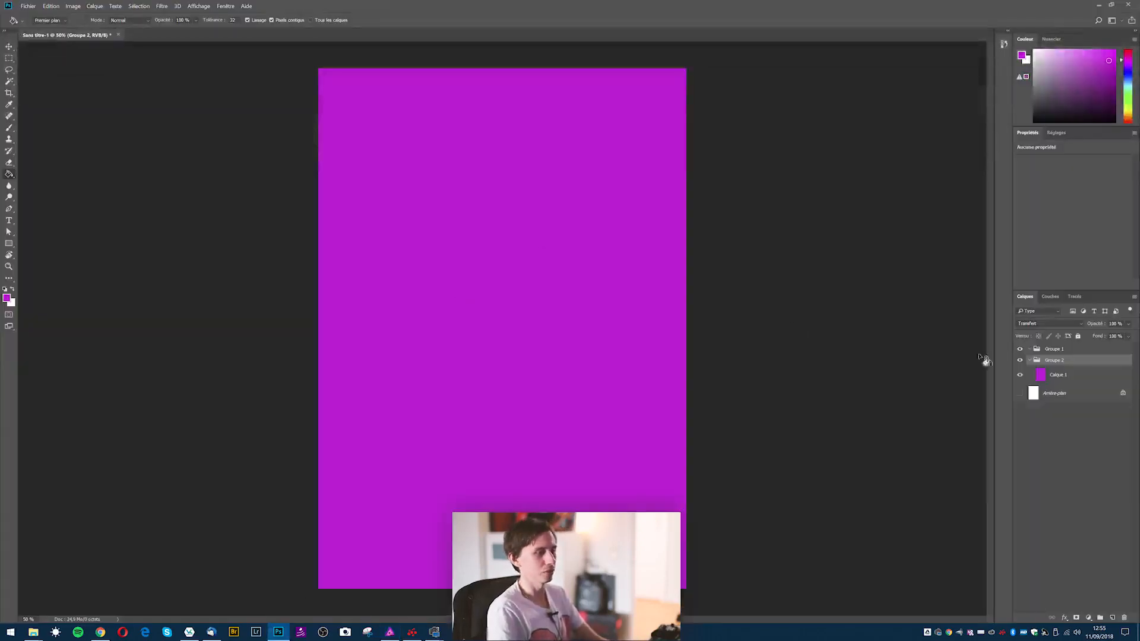
pyautogui.click(1058, 375)
pyautogui.click(1076, 619)
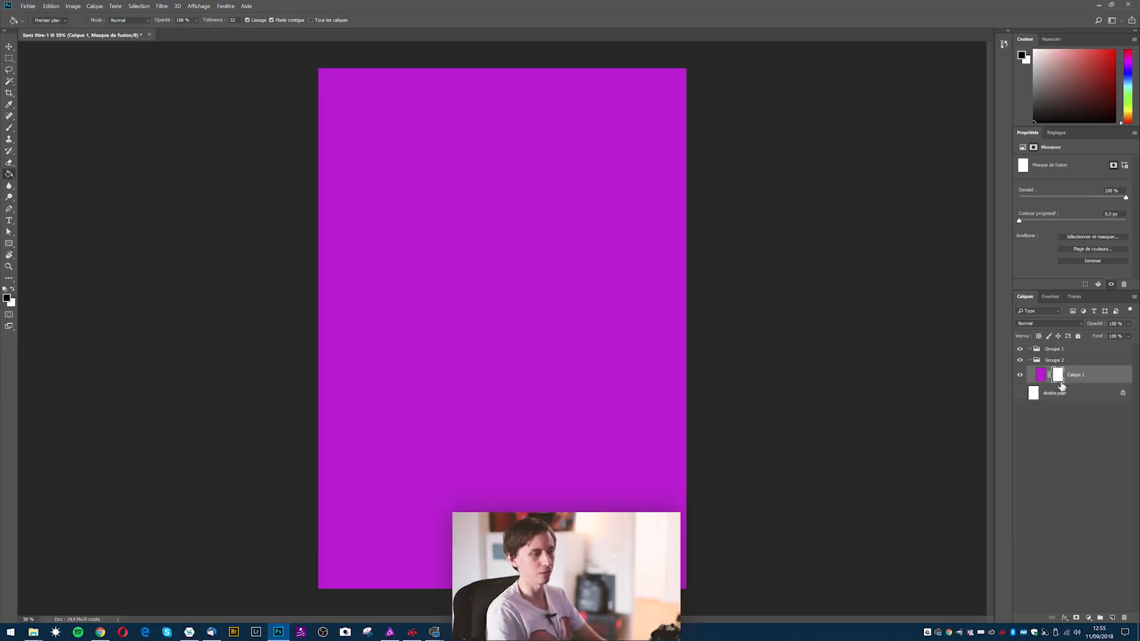
# Paint a wide soft black brush stroke on the layer mask to hide the upper part of the magenta layer
pyautogui.moveTo(1063, 386)
pyautogui.mouseDown()
pyautogui.moveTo(1060, 374)
pyautogui.moveTo(930, 372)
pyautogui.mouseUp()
pyautogui.press('b')
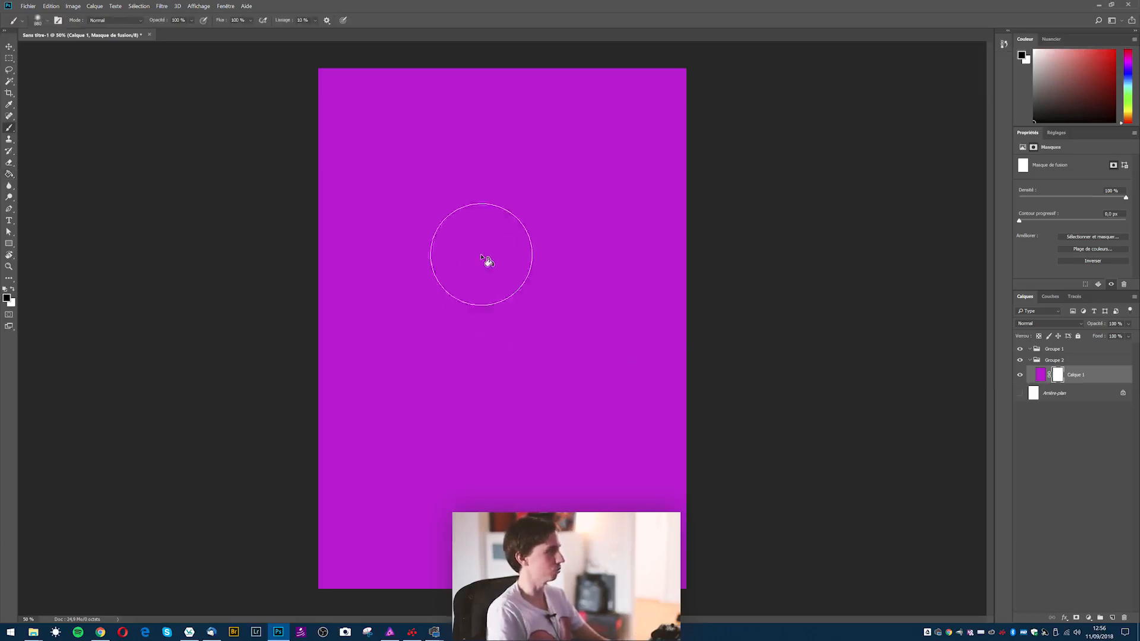
pyautogui.moveTo(376, 148)
pyautogui.mouseDown()
pyautogui.moveTo(640, 110)
pyautogui.moveTo(575, 86)
pyautogui.moveTo(337, 99)
pyautogui.moveTo(482, 148)
pyautogui.moveTo(699, 110)
pyautogui.moveTo(582, 145)
pyautogui.moveTo(368, 141)
pyautogui.moveTo(378, 148)
pyautogui.moveTo(738, 145)
pyautogui.mouseUp()
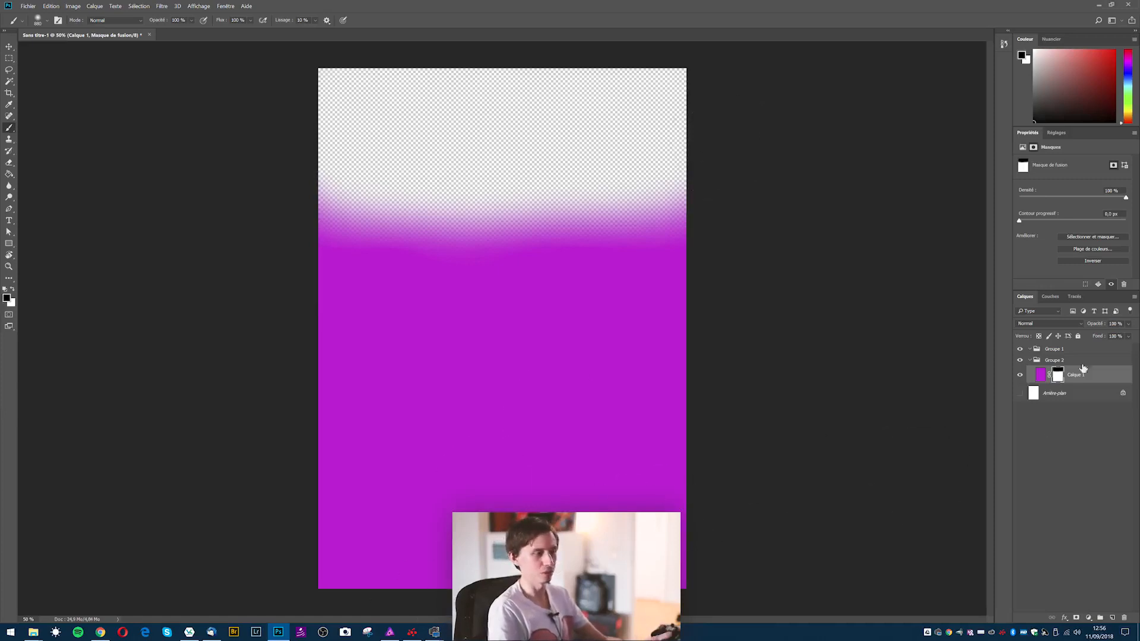
# Add a vector mask to the magenta layer Calque 1 alongside its existing layer mask
pyautogui.click(1078, 618)
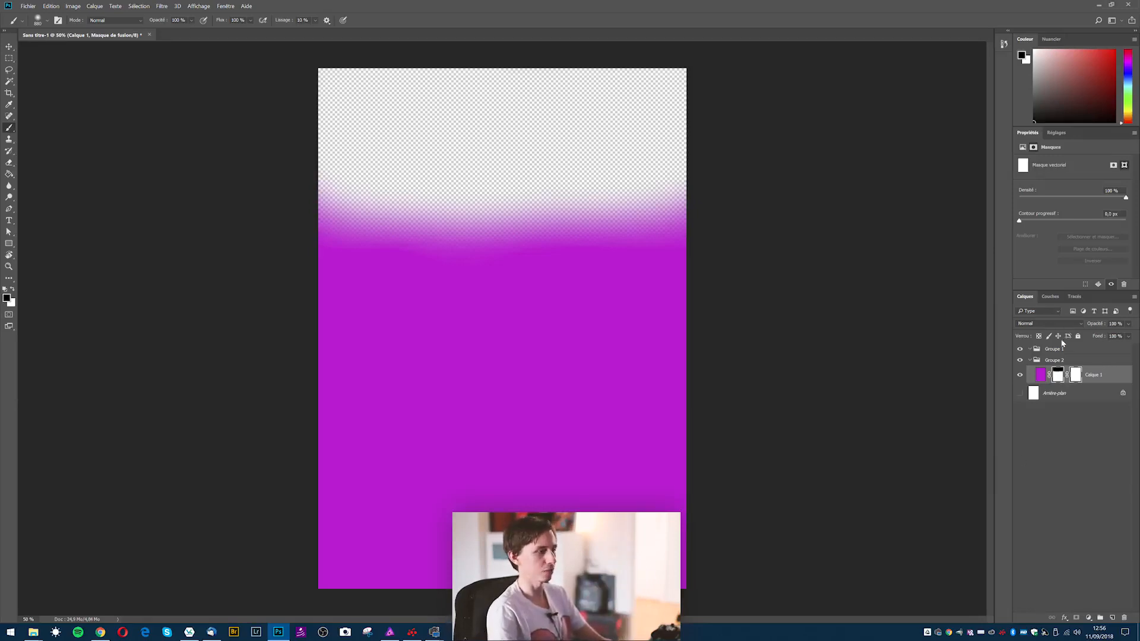
# Add a layer mask to Groupe 2 and paint it black across the upper and middle part of the canvas
pyautogui.click(1065, 361)
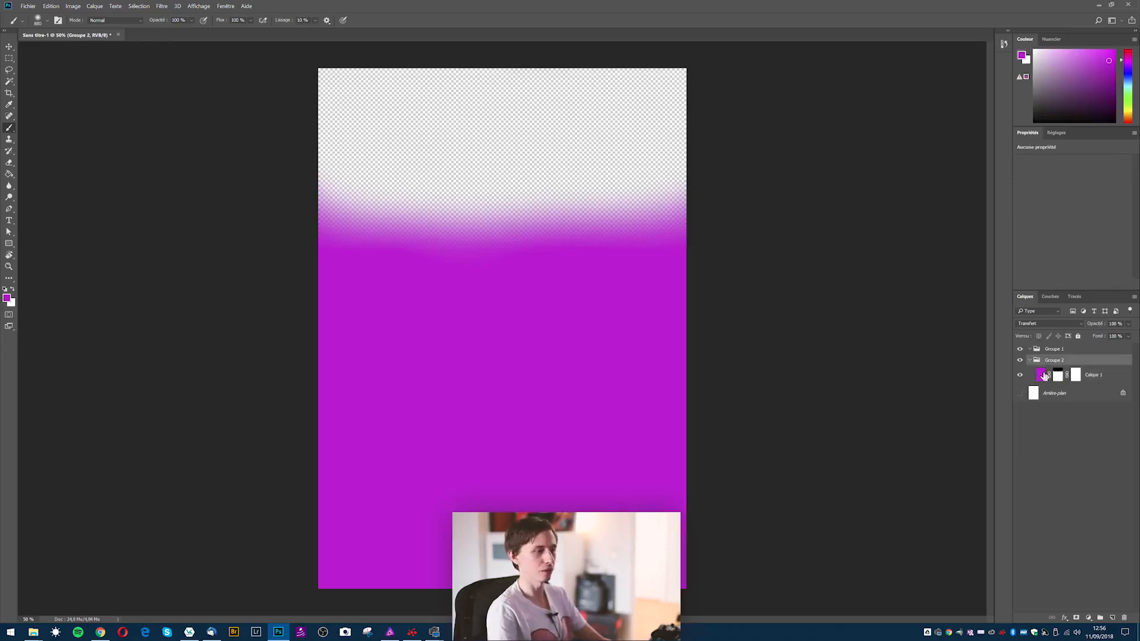
pyautogui.click(1076, 618)
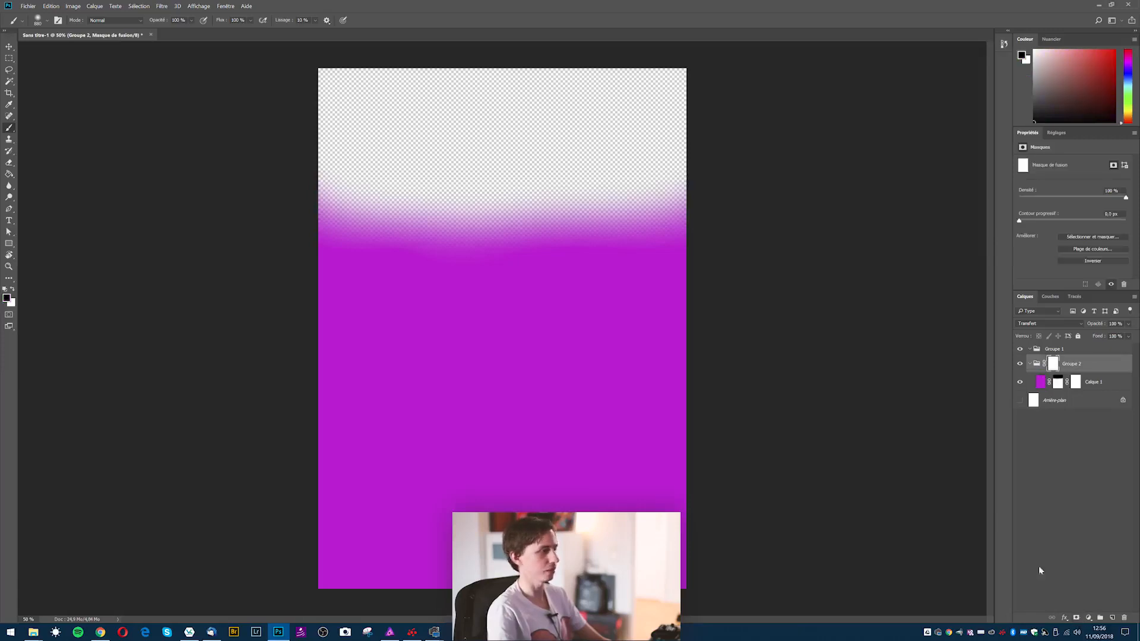
pyautogui.moveTo(323, 326)
pyautogui.mouseDown()
pyautogui.moveTo(410, 256)
pyautogui.moveTo(636, 279)
pyautogui.moveTo(523, 231)
pyautogui.moveTo(683, 213)
pyautogui.mouseUp()
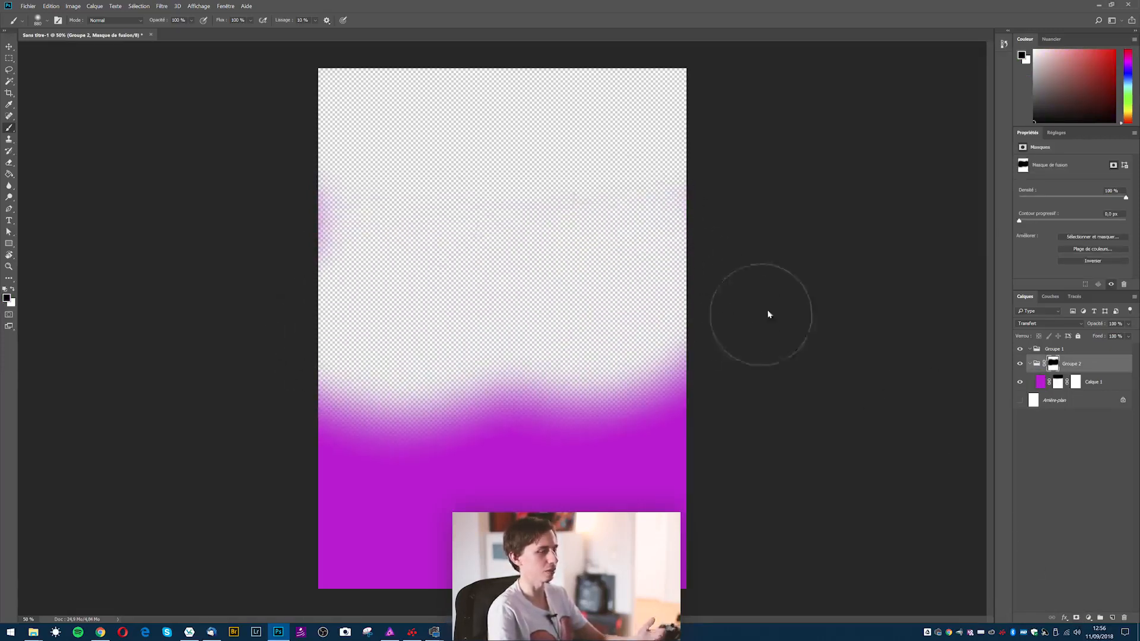
# Clear the painting from the Groupe 2 mask and delete the mask
pyautogui.hotkey('ctrl', 'BackSpace')
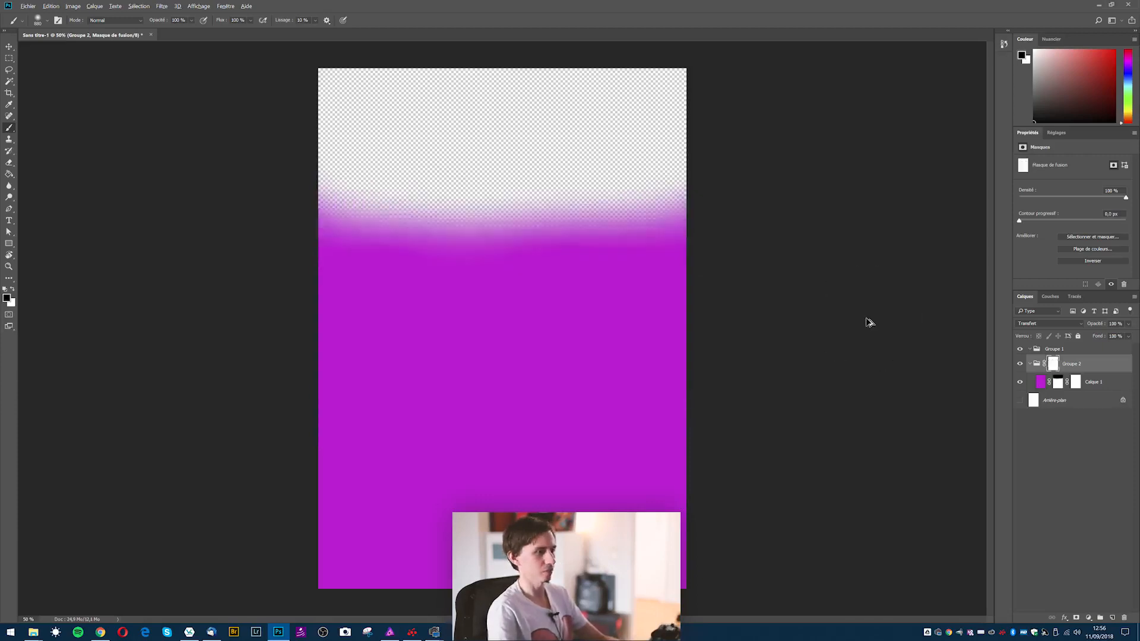
pyautogui.press('Delete')
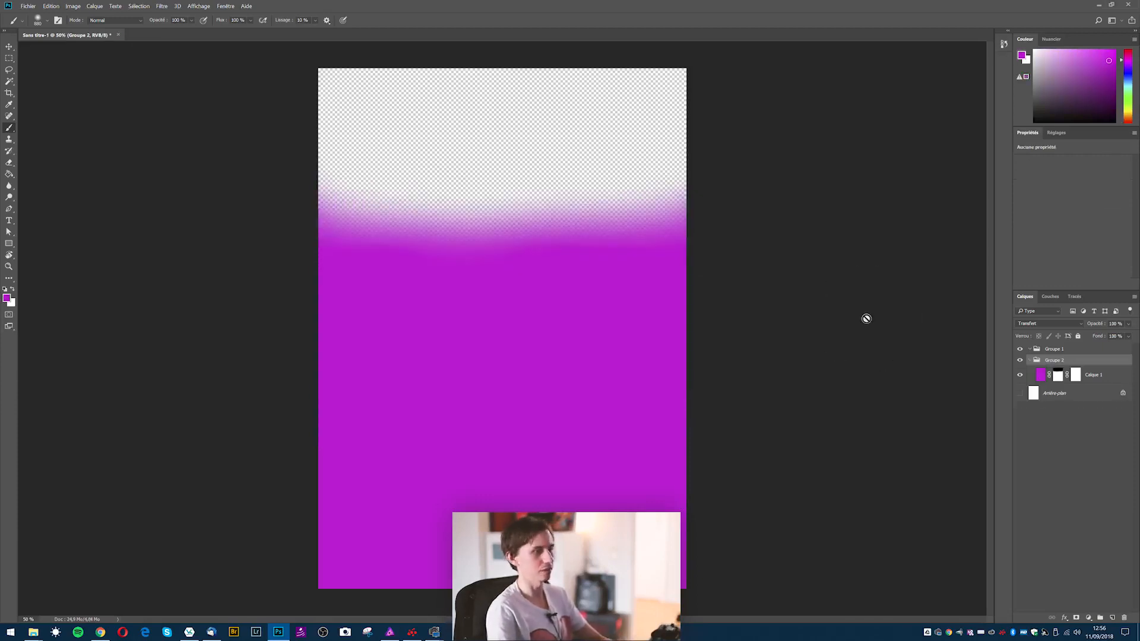
# Switch to Affinity Photo and flood-fill the pixel layer with pure magenta (red 255, green 0, blue 255)
pyautogui.click(390, 632)
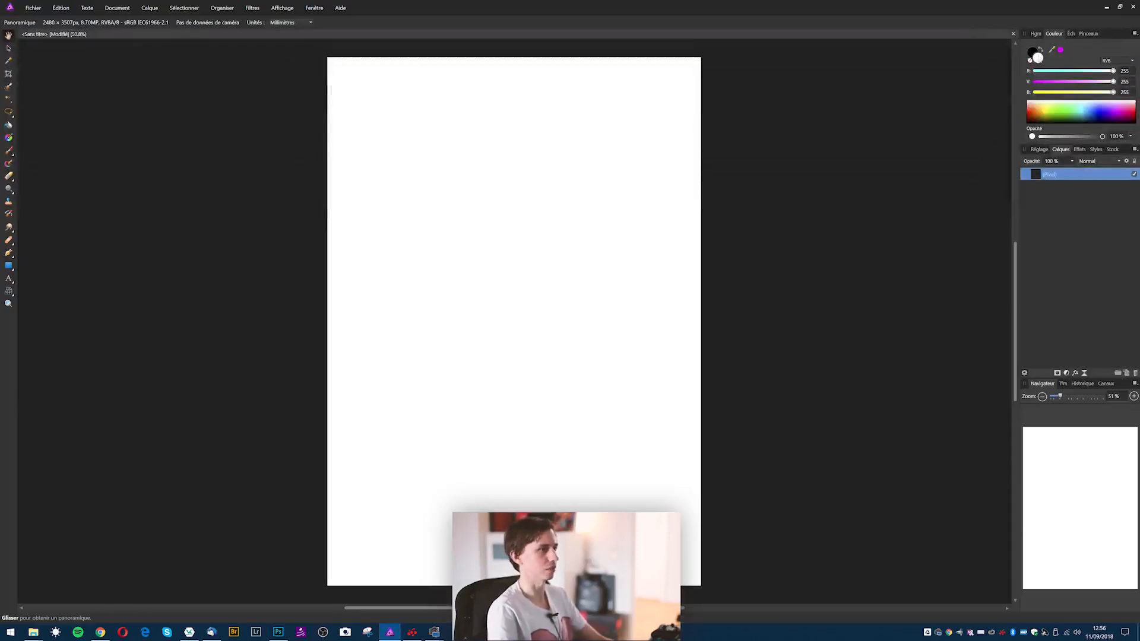
pyautogui.click(1059, 52)
pyautogui.click(8, 137)
pyautogui.click(431, 252)
pyautogui.press('g')
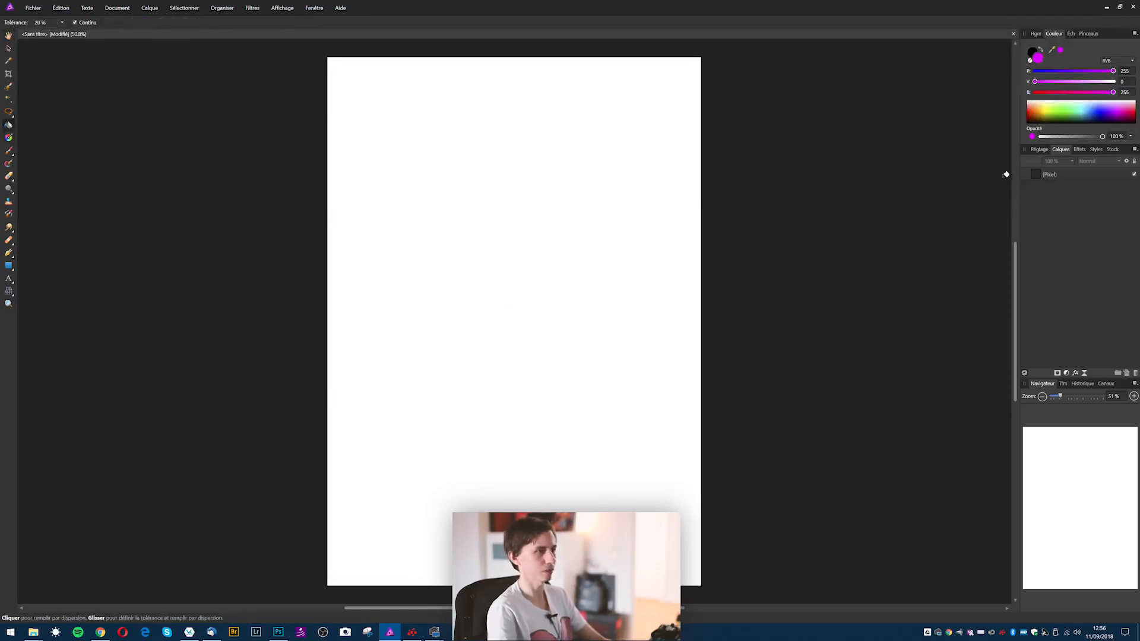
pyautogui.click(1045, 174)
pyautogui.click(556, 241)
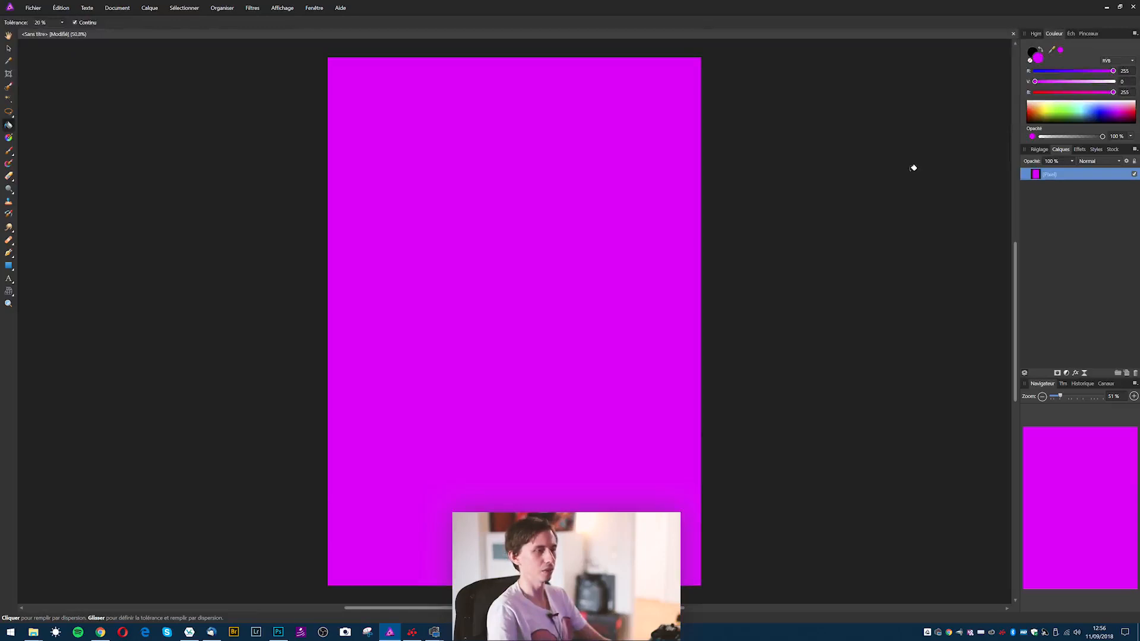
# Add a mask to the magenta pixel layer and paint two wavy black brush strokes on it across the top of the canvas
pyautogui.click(1058, 373)
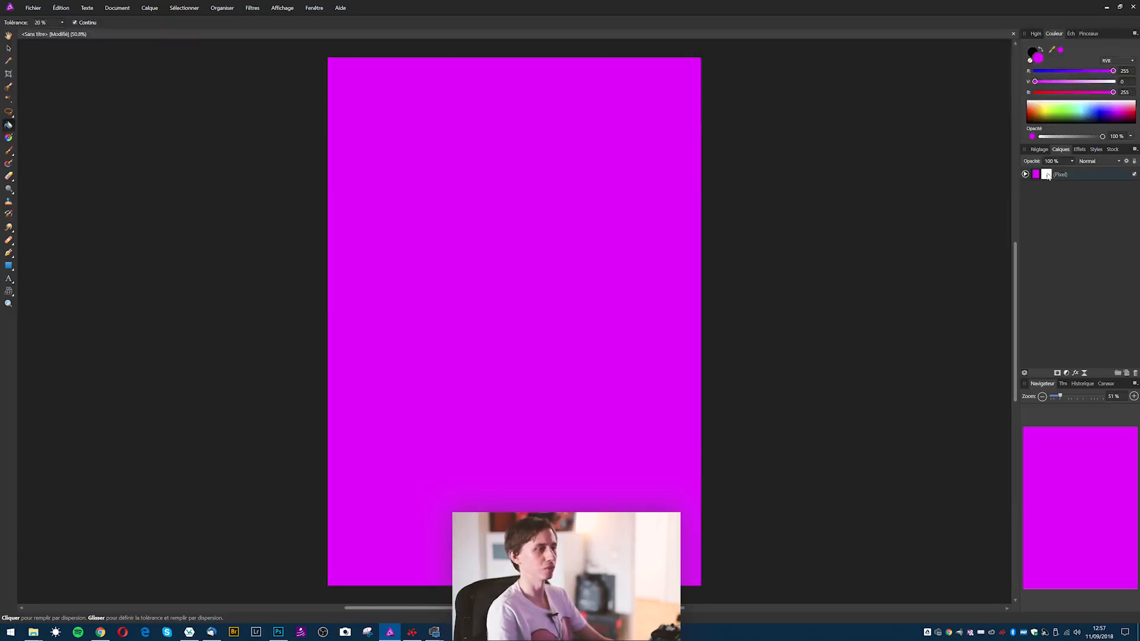
pyautogui.click(1032, 57)
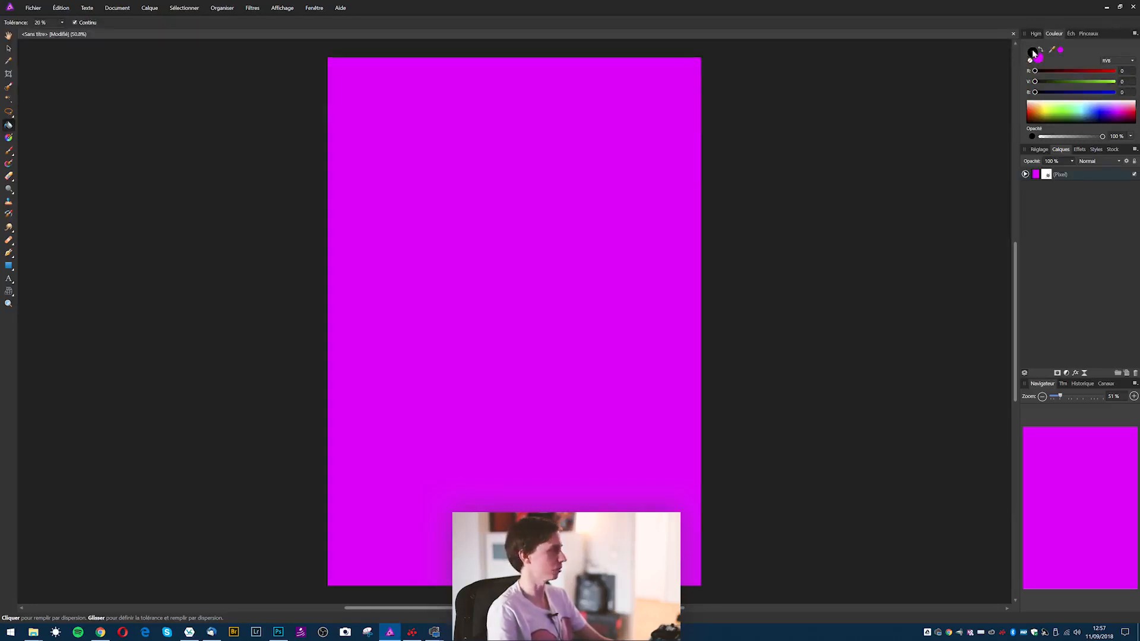
pyautogui.click(9, 152)
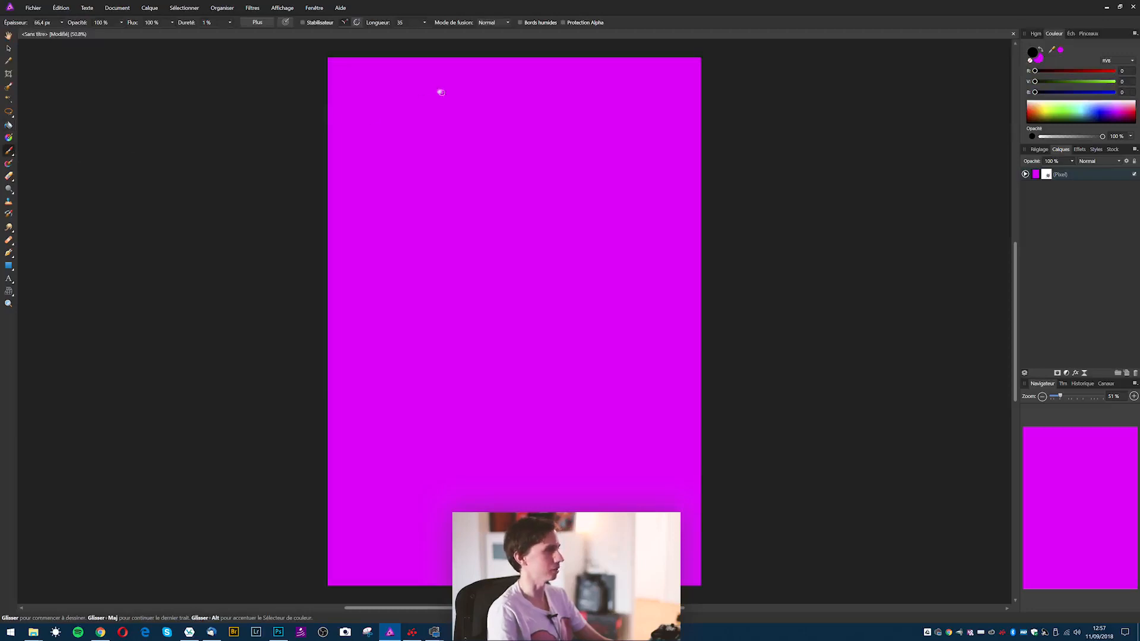
pyautogui.moveTo(328, 72)
pyautogui.mouseDown()
pyautogui.moveTo(395, 84)
pyautogui.moveTo(552, 70)
pyautogui.moveTo(707, 83)
pyautogui.mouseUp()
pyautogui.moveTo(328, 106)
pyautogui.mouseDown()
pyautogui.moveTo(378, 99)
pyautogui.moveTo(623, 105)
pyautogui.mouseUp()
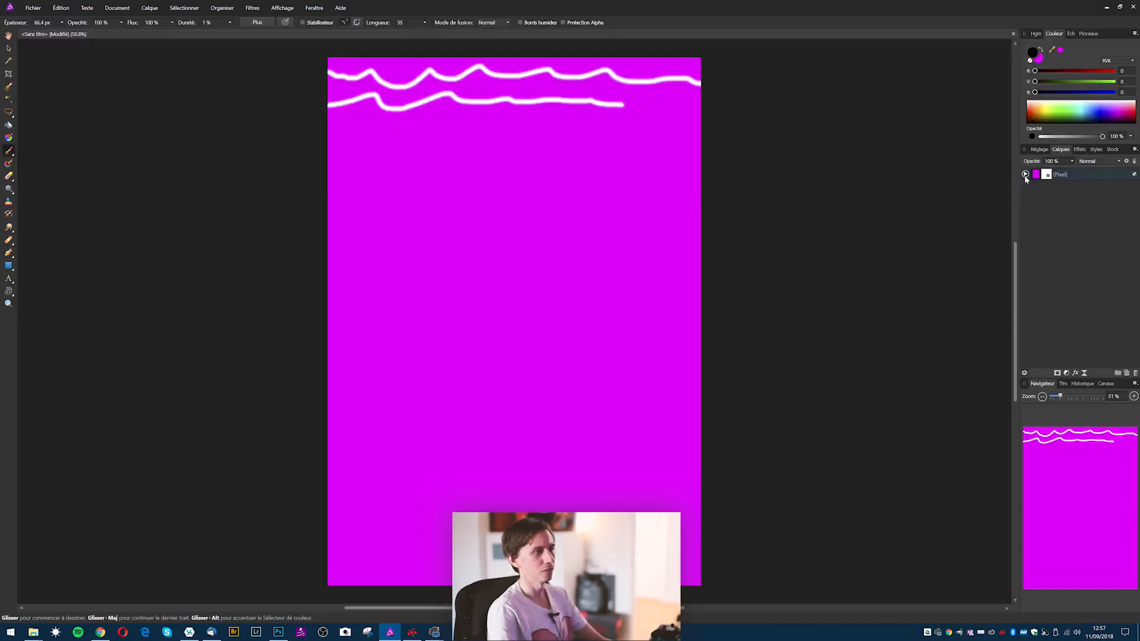
# Add a second mask to the magenta pixel layer and expand the layer to list its nested masks
pyautogui.click(1024, 174)
pyautogui.click(1025, 175)
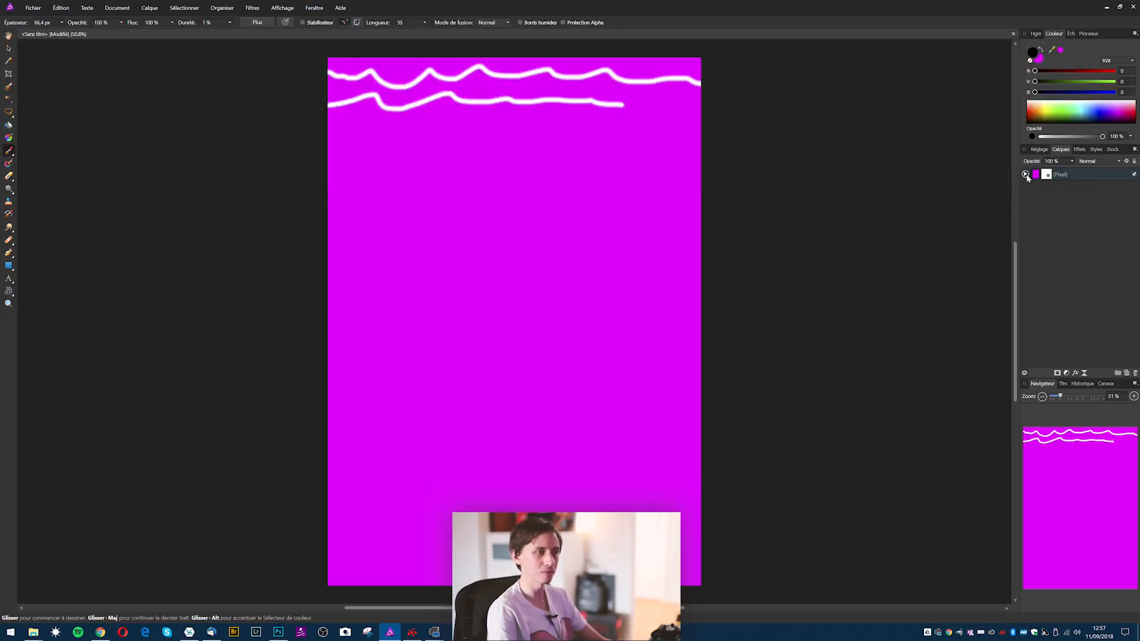
pyautogui.click(1025, 174)
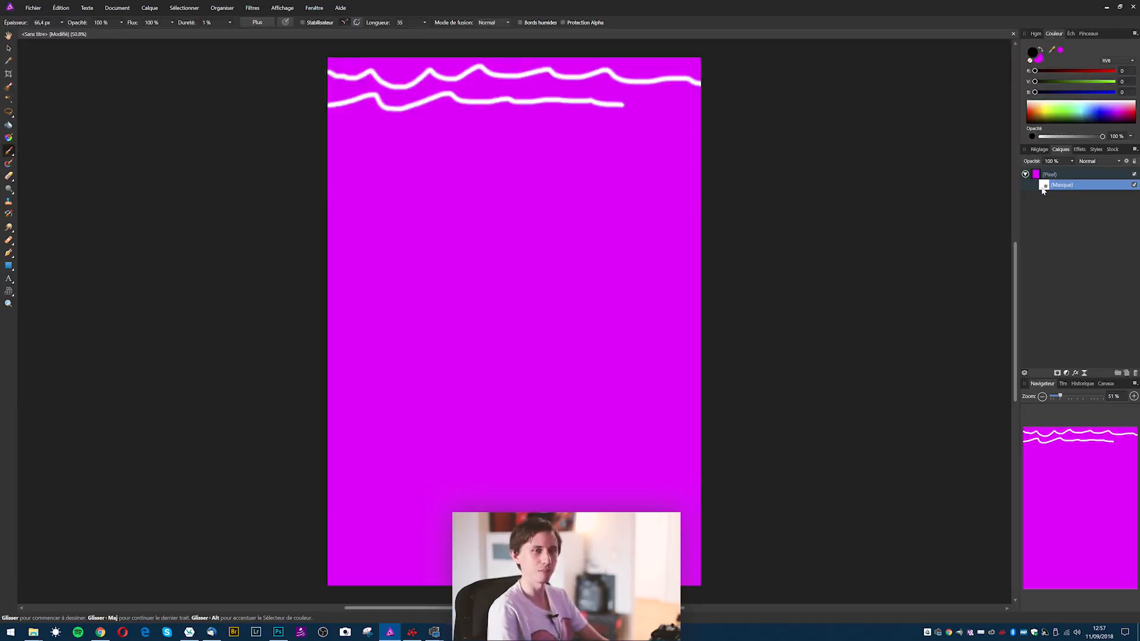
pyautogui.moveTo(1038, 181); pyautogui.dragTo(1035, 178)
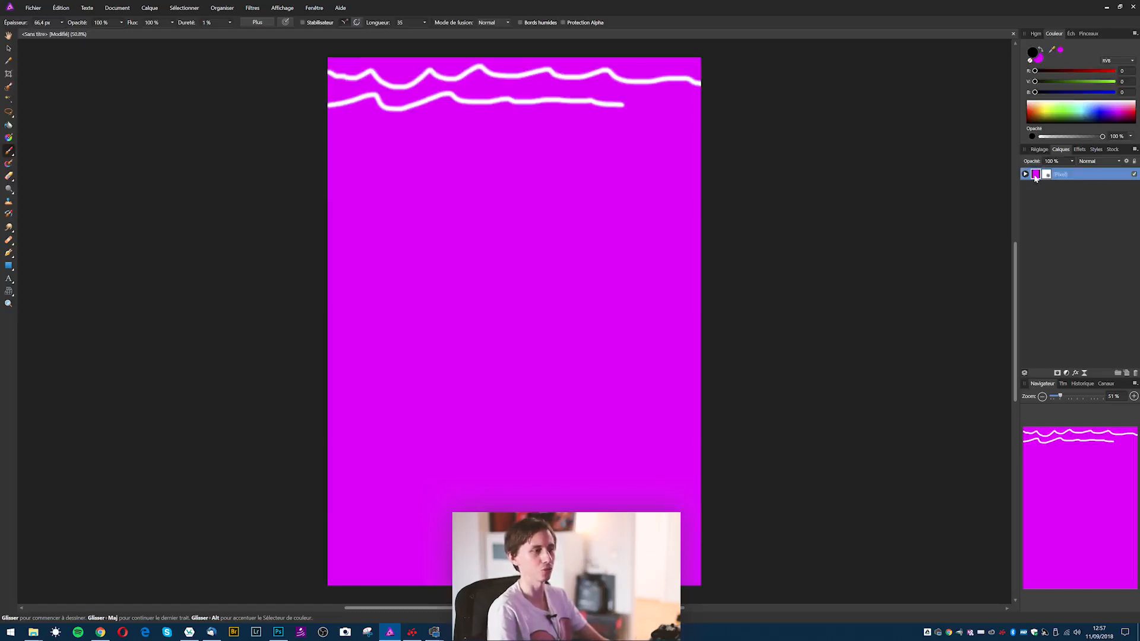
pyautogui.click(1057, 373)
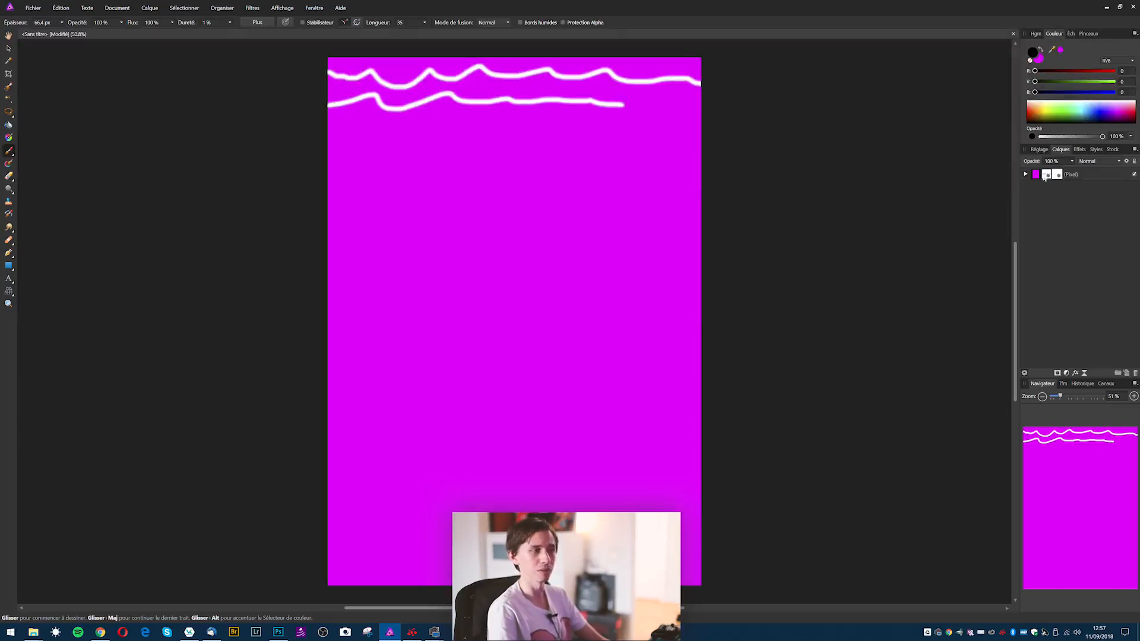
pyautogui.click(1025, 175)
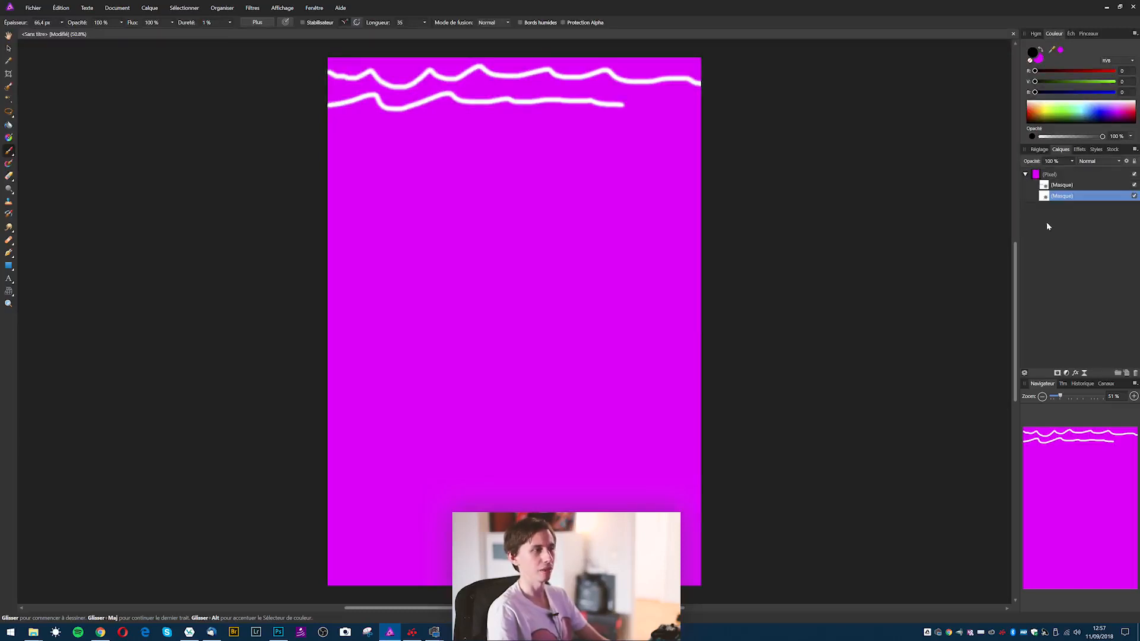
pyautogui.click(1043, 189)
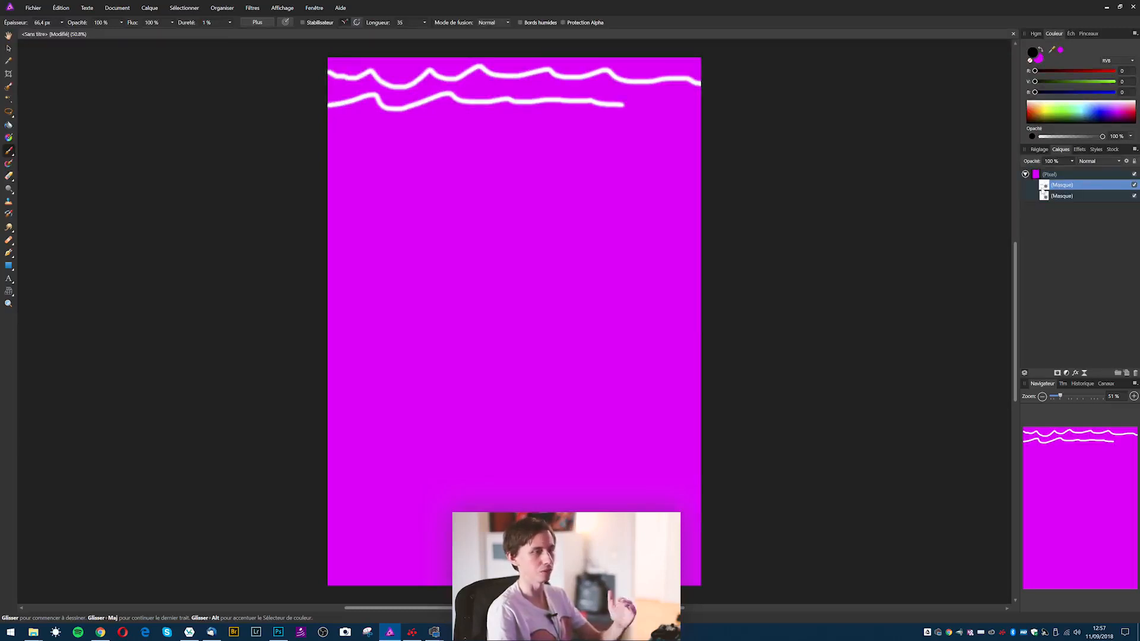
pyautogui.click(1043, 195)
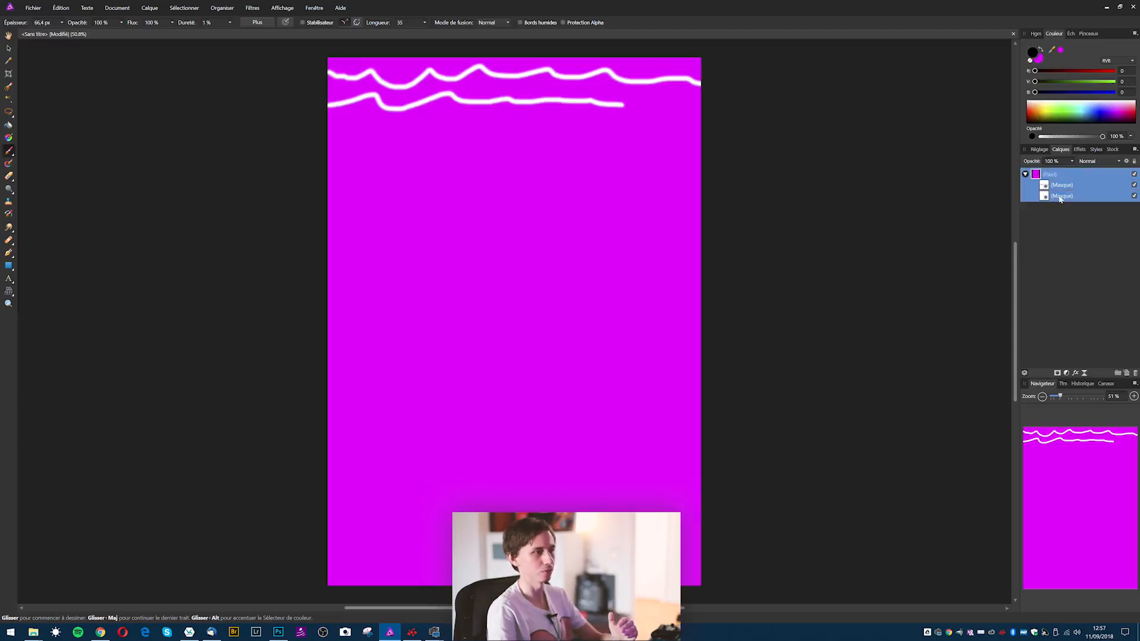
pyautogui.click(1044, 187)
pyautogui.click(1044, 193)
pyautogui.click(1045, 185)
pyautogui.click(1045, 196)
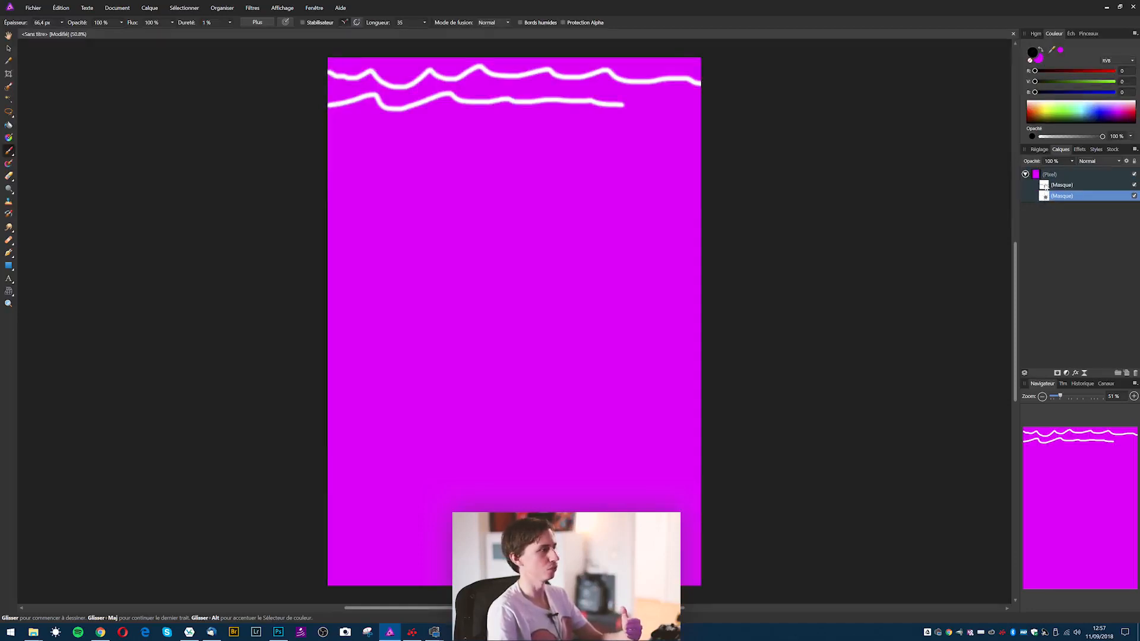
# Paint an underlined 1 in black on the first mask below the wavy strokes, and a 2 on the second mask mid-canvas
pyautogui.click(1046, 186)
pyautogui.moveTo(492, 131)
pyautogui.mouseDown()
pyautogui.moveTo(514, 120)
pyautogui.moveTo(516, 143)
pyautogui.moveTo(560, 153)
pyautogui.mouseUp()
pyautogui.click(1046, 197)
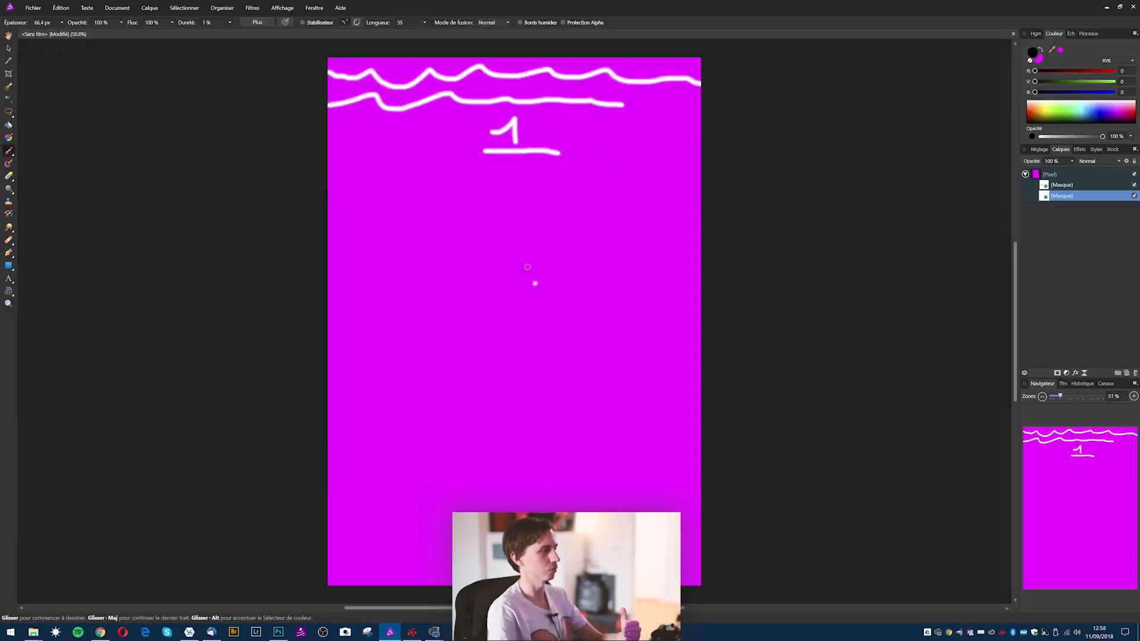
pyautogui.moveTo(497, 270)
pyautogui.mouseDown()
pyautogui.moveTo(530, 272)
pyautogui.moveTo(500, 304)
pyautogui.moveTo(548, 304)
pyautogui.mouseUp()
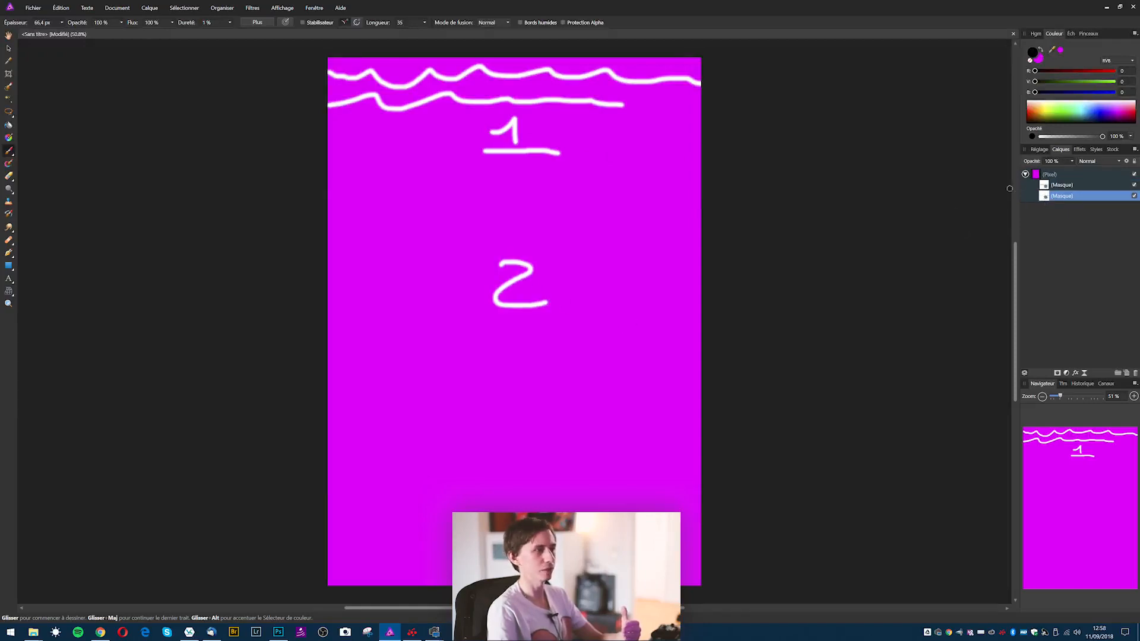
# Add a third mask to the magenta pixel layer and paint a 3 on it in the lower part of the canvas
pyautogui.click(1039, 175)
pyautogui.click(1057, 374)
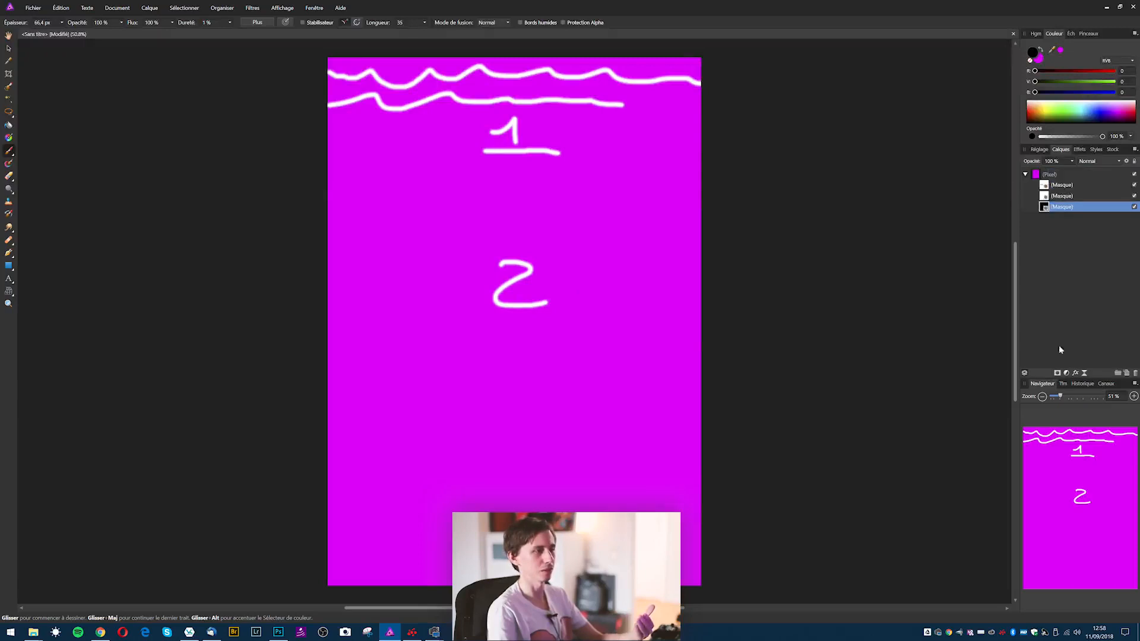
pyautogui.moveTo(499, 443)
pyautogui.mouseDown()
pyautogui.moveTo(508, 467)
pyautogui.moveTo(554, 488)
pyautogui.moveTo(485, 508)
pyautogui.mouseUp()
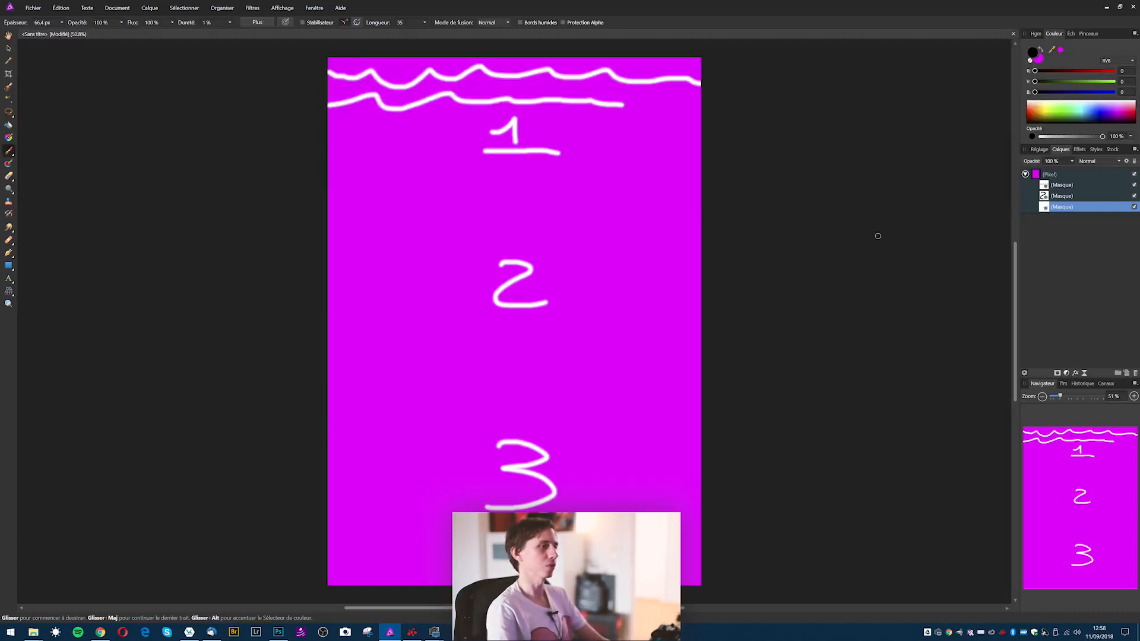
# Examine the first, second and third masks one by one at the zoom that frames each one's painting, ending with the whole pixel layer
pyautogui.click(1025, 175)
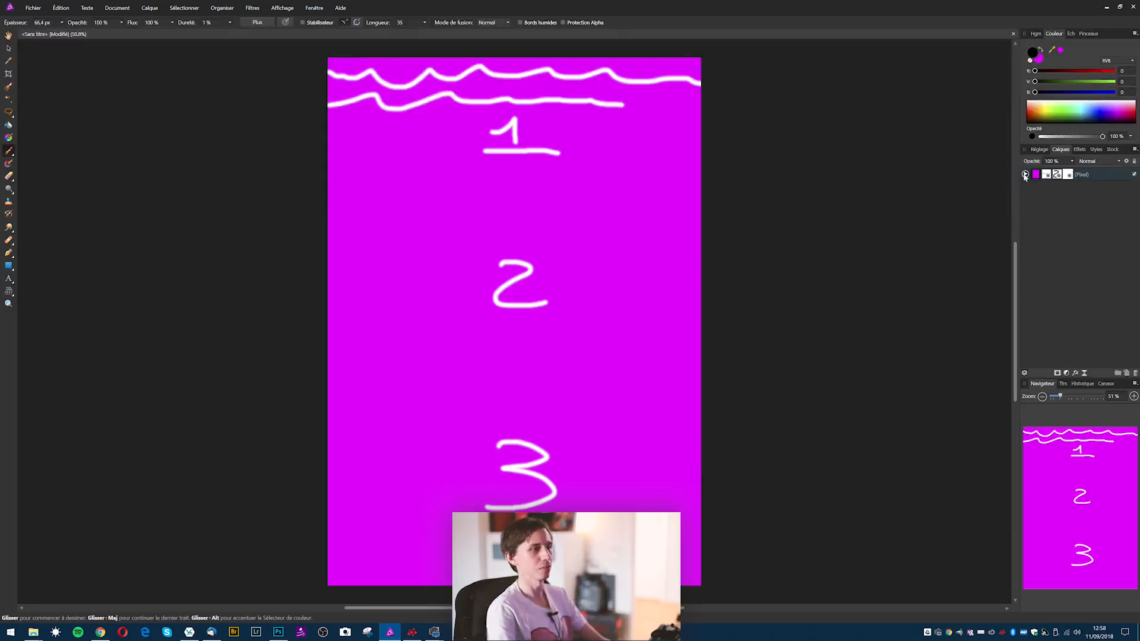
pyautogui.click(1025, 175)
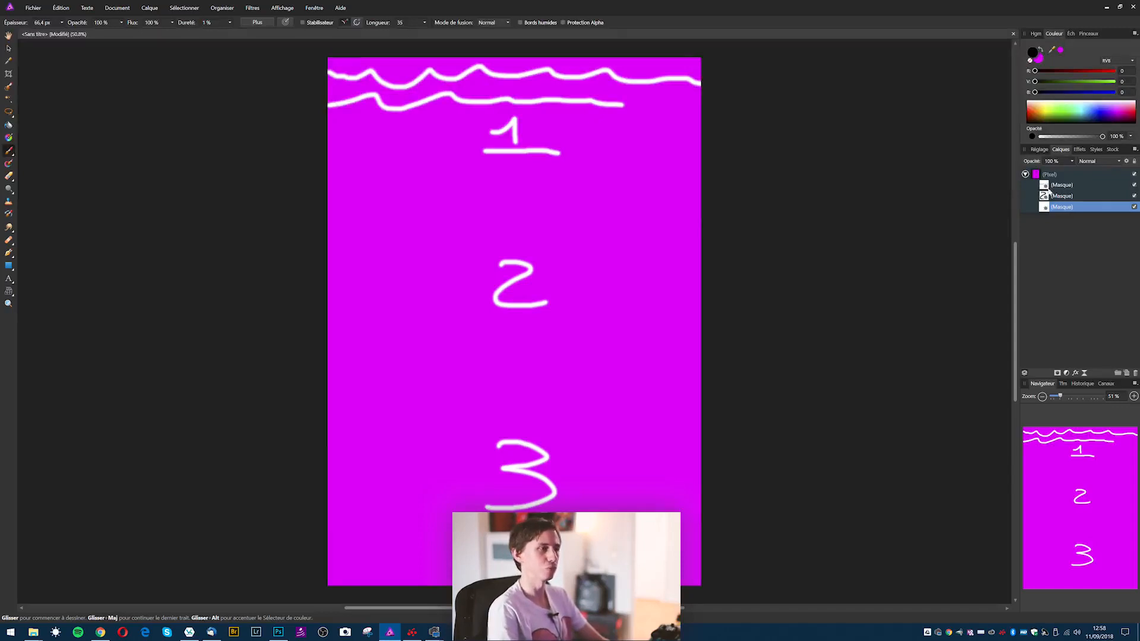
pyautogui.click(1049, 186)
pyautogui.hotkey('ctrl', '+')
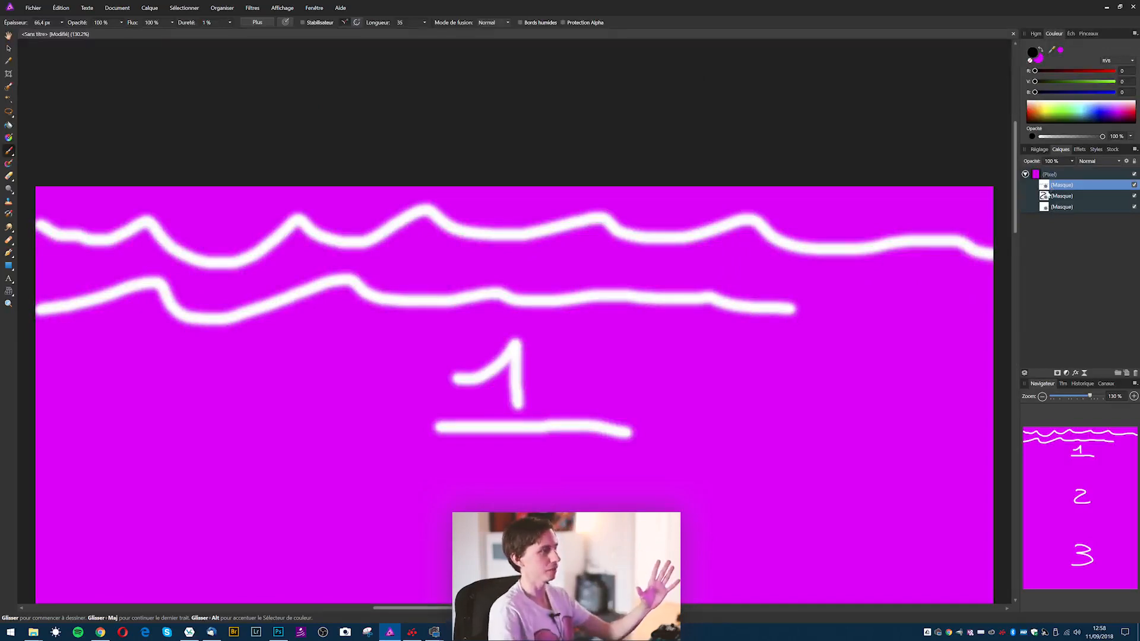
pyautogui.click(1045, 196)
pyautogui.hotkey('ctrl', 'alt', '0')
pyautogui.click(1045, 207)
pyautogui.hotkey('ctrl', 'alt', '0')
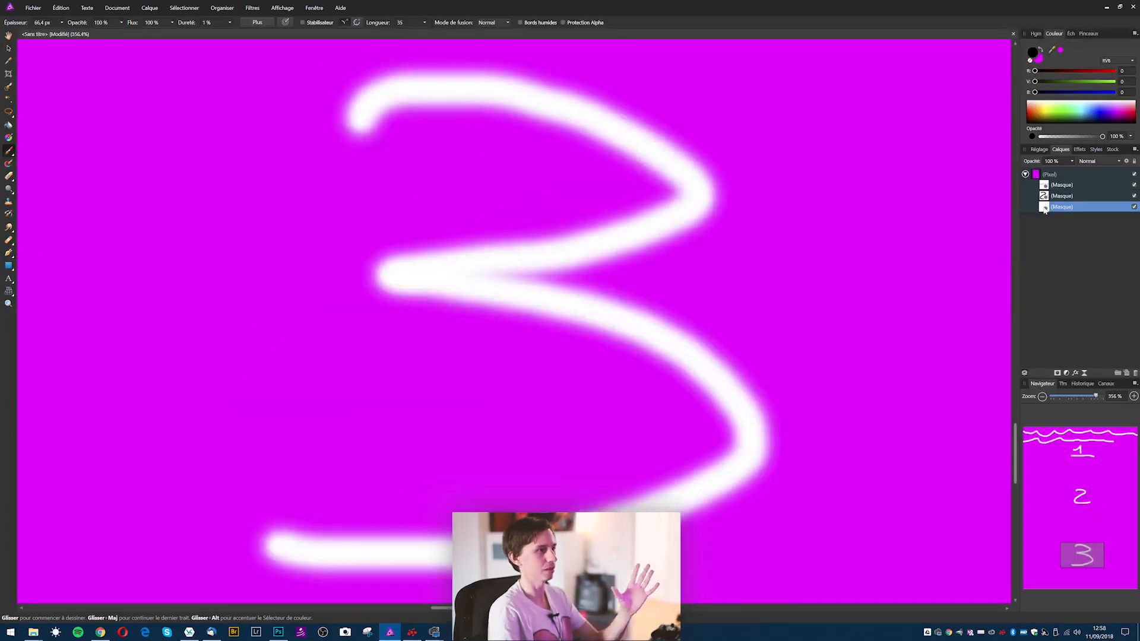
pyautogui.click(1036, 174)
pyautogui.hotkey('ctrl', 'alt', '0')
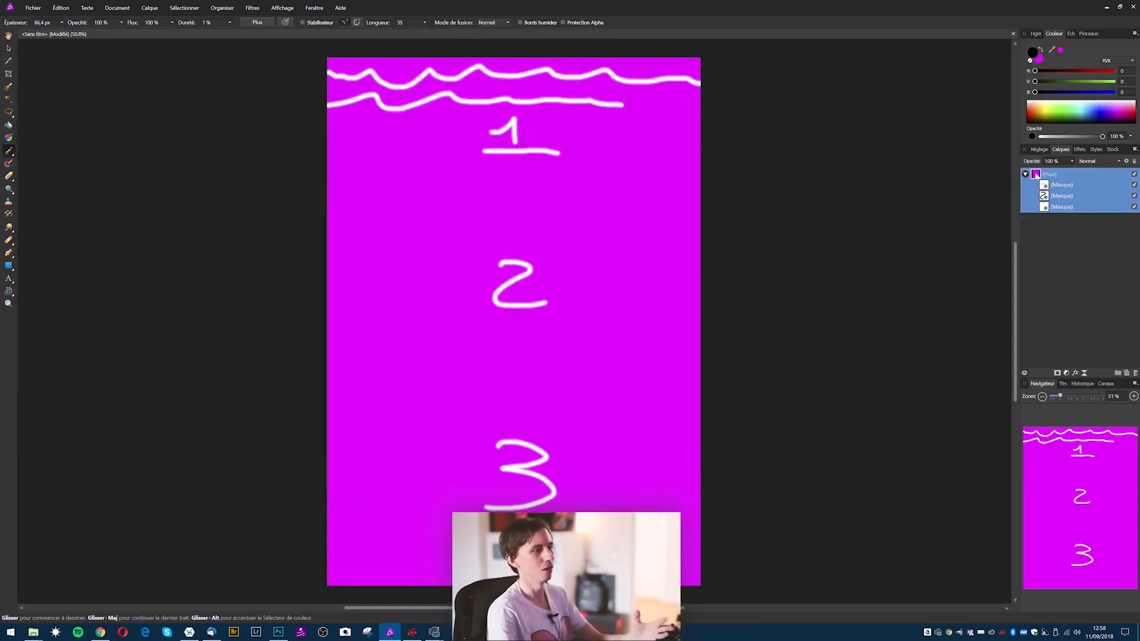
# Add a fourth mask to the magenta pixel layer and paint a small black dot on it in the canvas's lower-left corner
pyautogui.click(1058, 372)
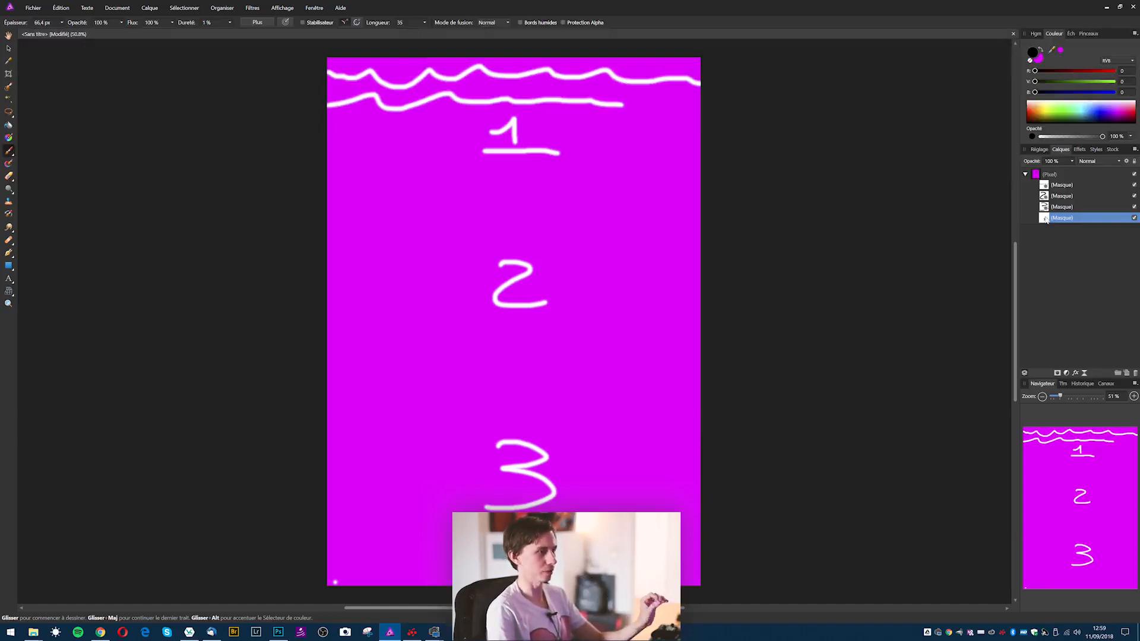
pyautogui.scroll(10, 509, 356)
pyautogui.click(803, 247)
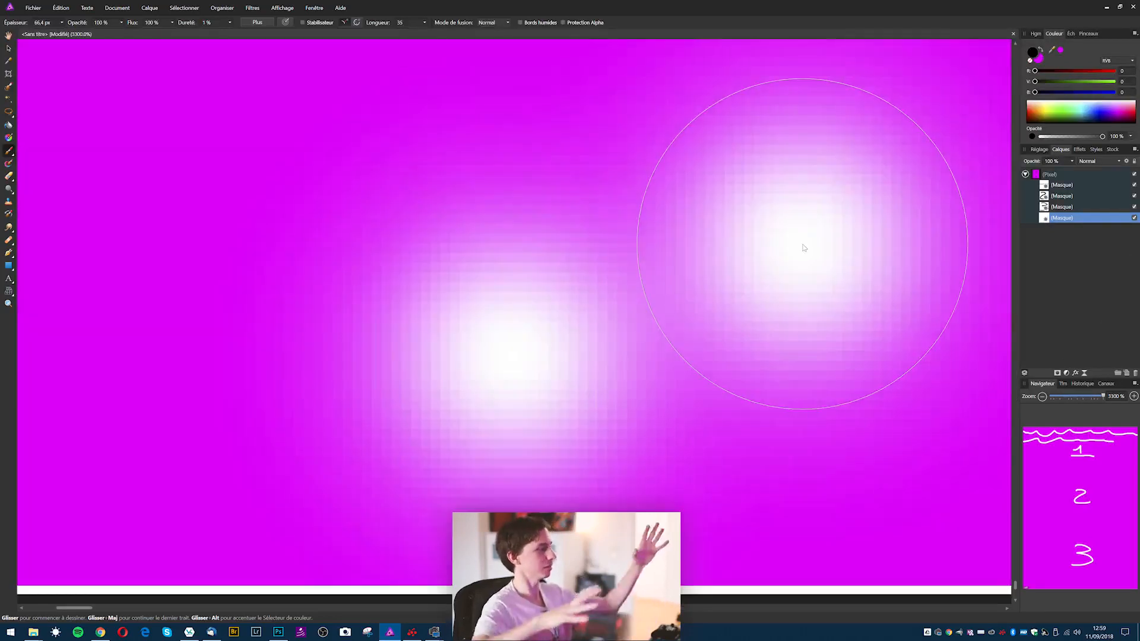
pyautogui.hotkey('ctrl', 'z')
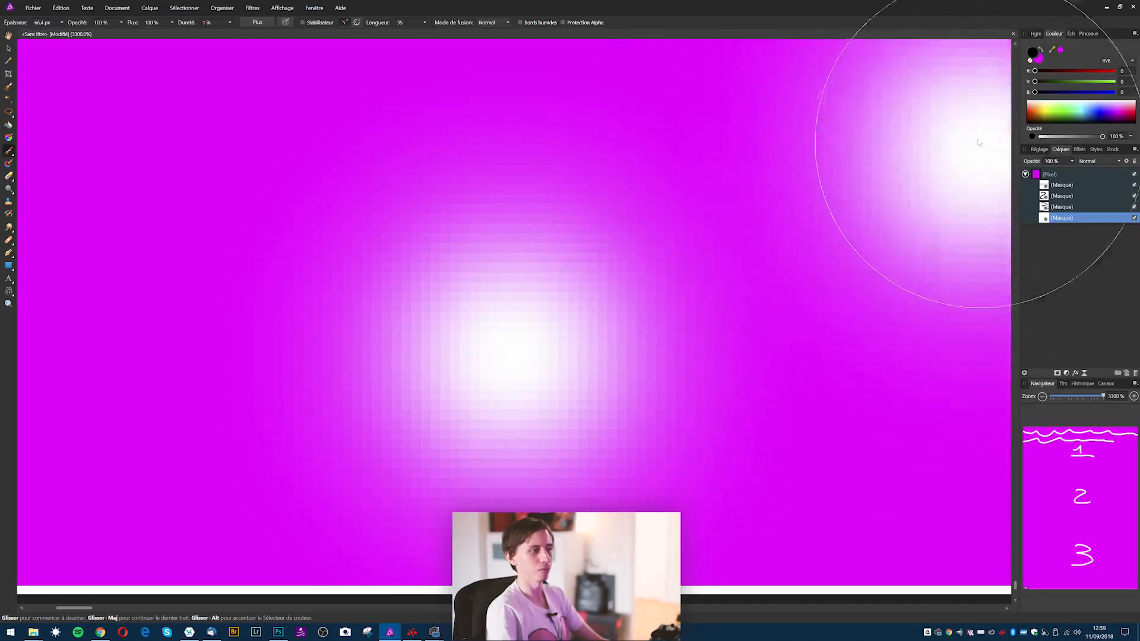
# Examine the masks in reverse order from the third to the first, framing each one's painting, and return to the whole pixel layer
pyautogui.click(1046, 208)
pyautogui.click(1045, 197)
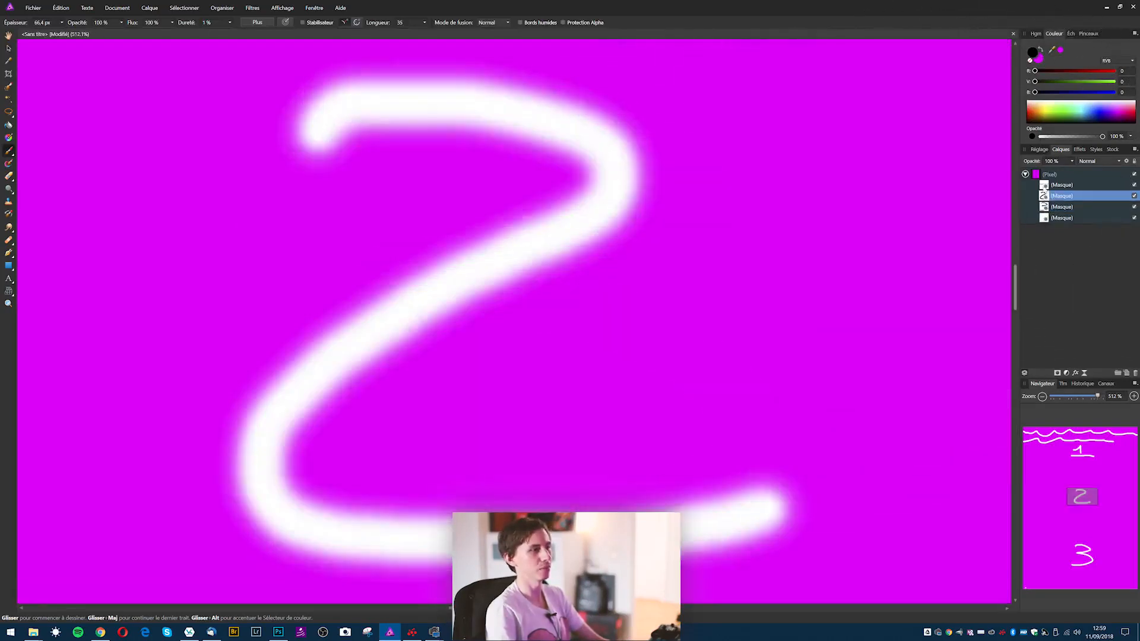
pyautogui.click(1045, 186)
pyautogui.click(1036, 176)
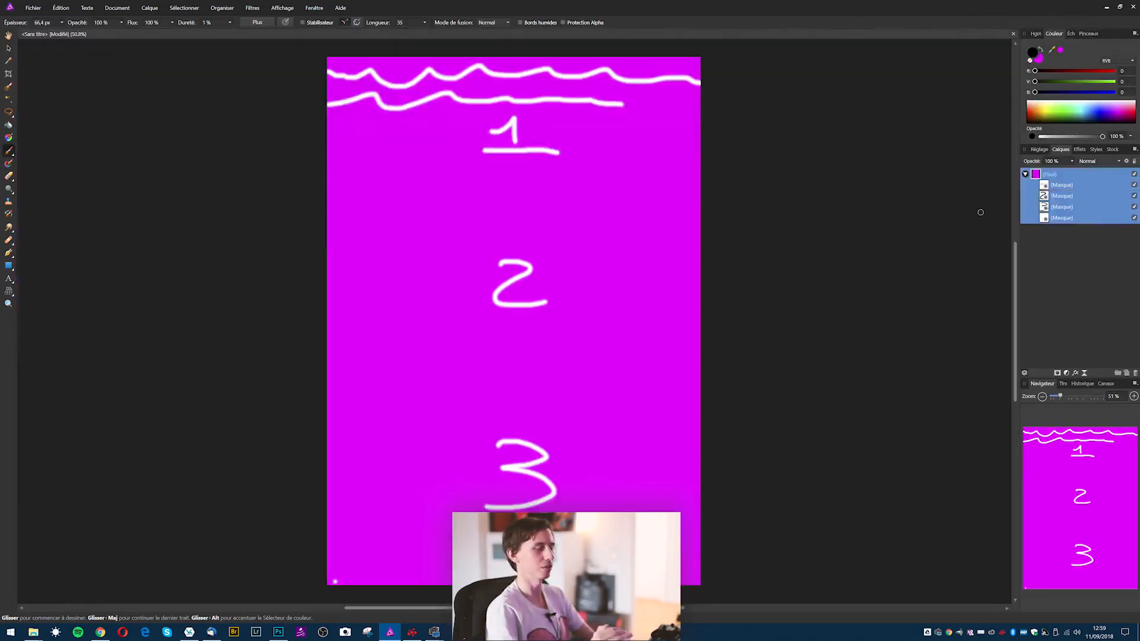
# Rename the first mask of the magenta pixel layer as "Masque en haut"
pyautogui.click(1025, 174)
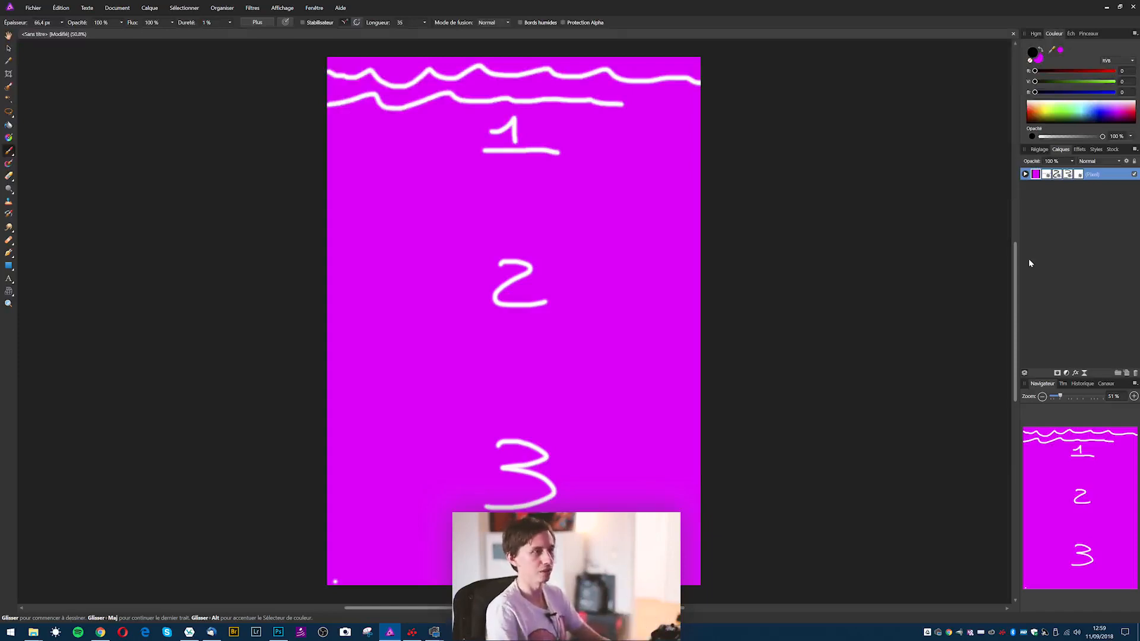
pyautogui.click(1025, 174)
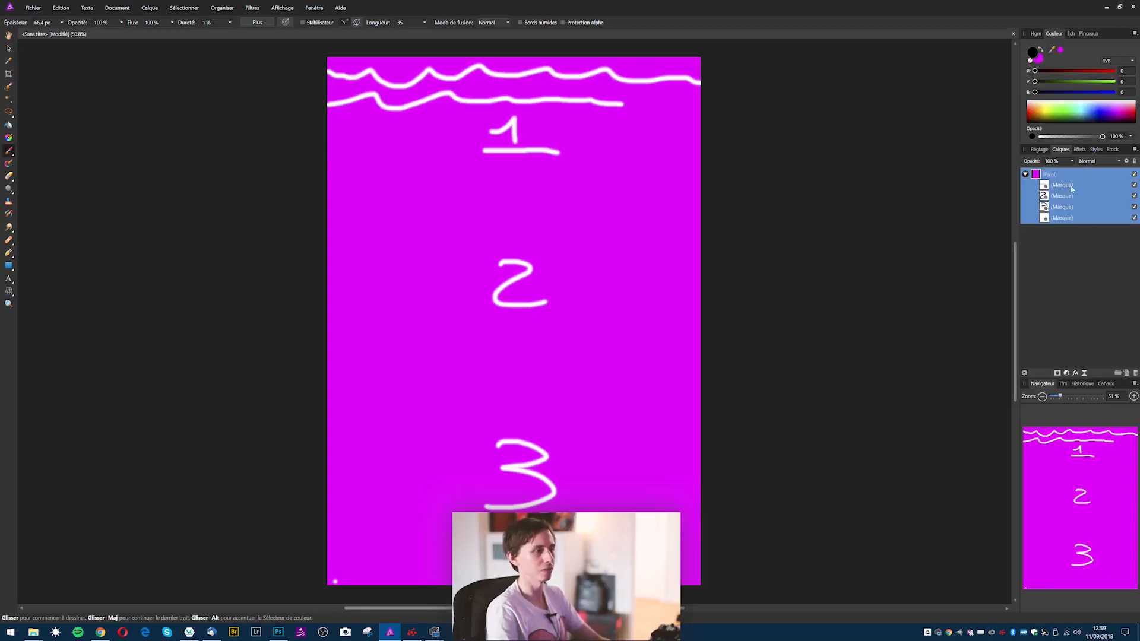
pyautogui.doubleClick(1048, 187)
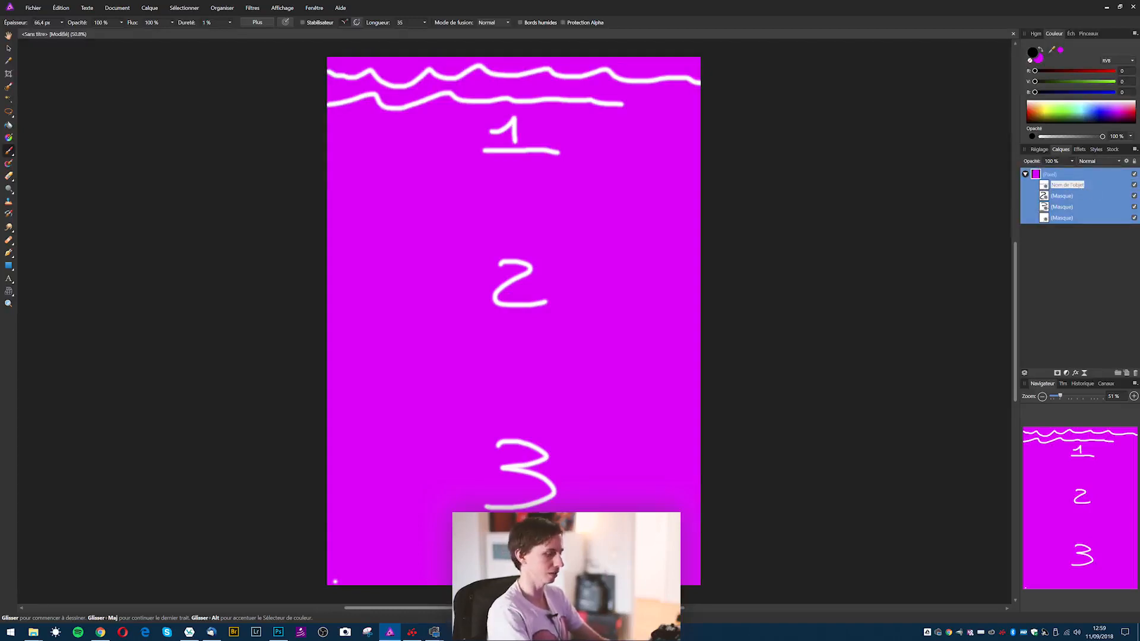
pyautogui.write('Masque en haut')
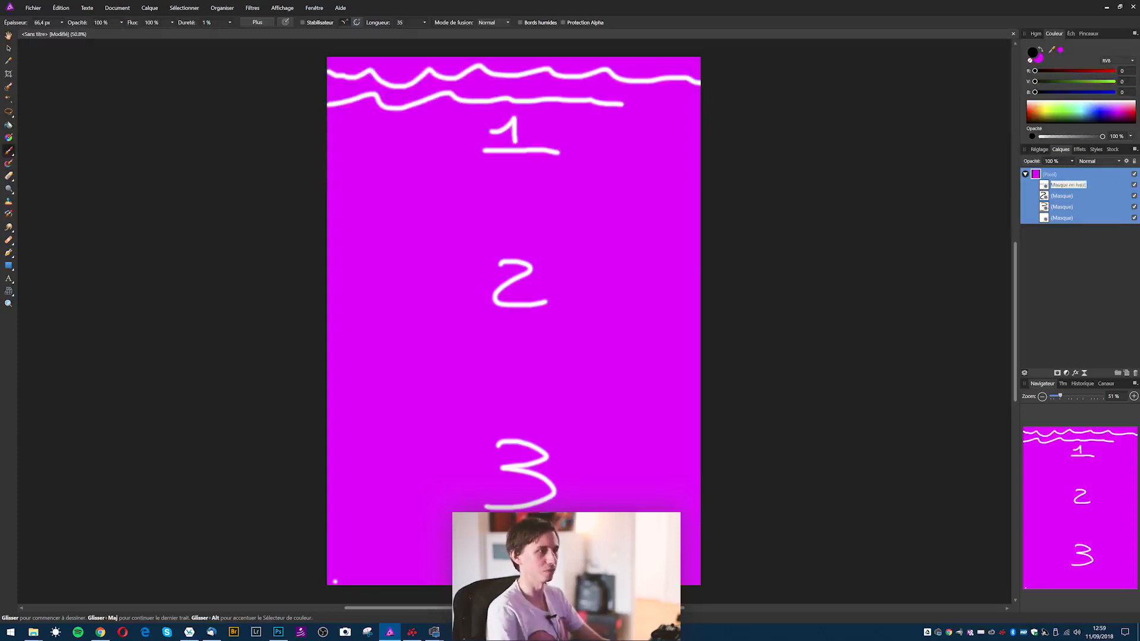
pyautogui.press('Return')
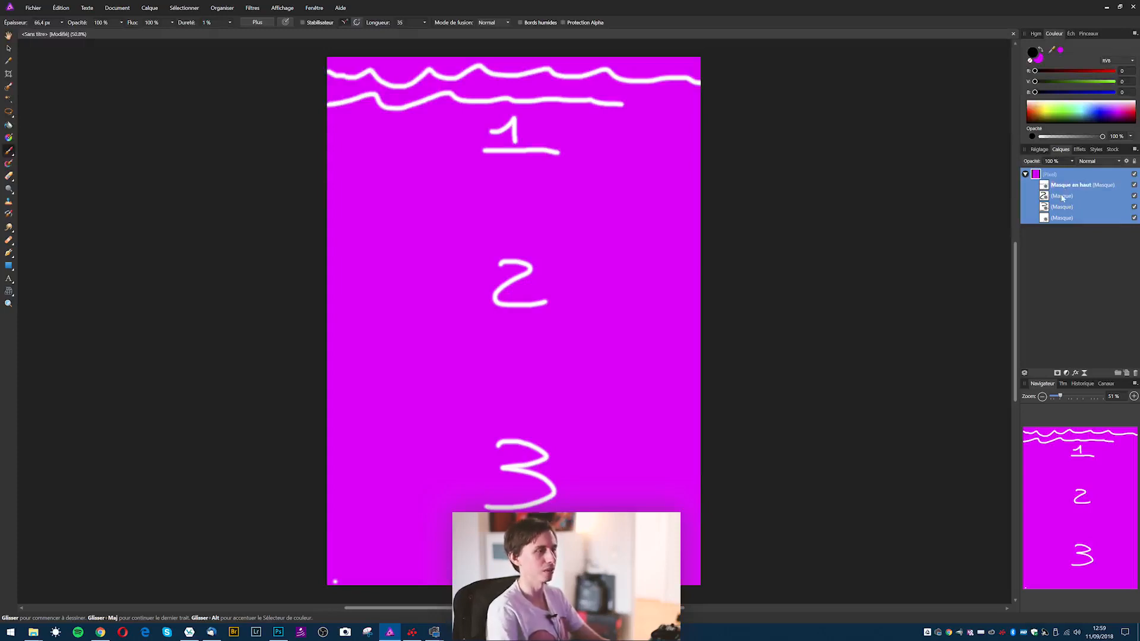
# Rename the second mask of the pixel layer as "Arbre à droite"
pyautogui.click(1059, 198)
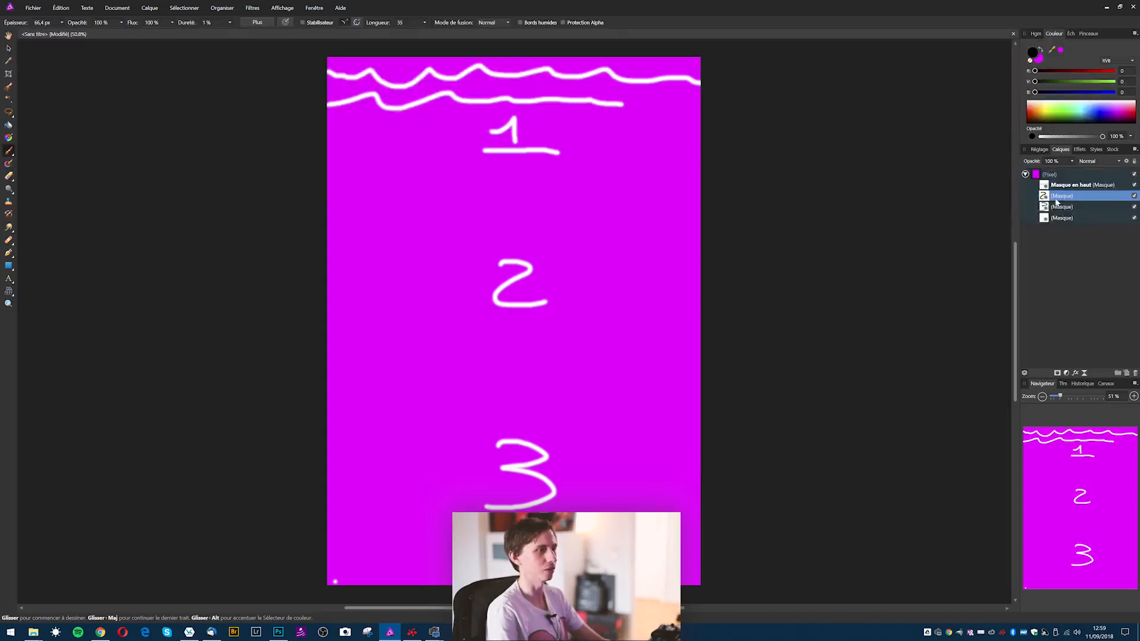
pyautogui.doubleClick(1066, 196)
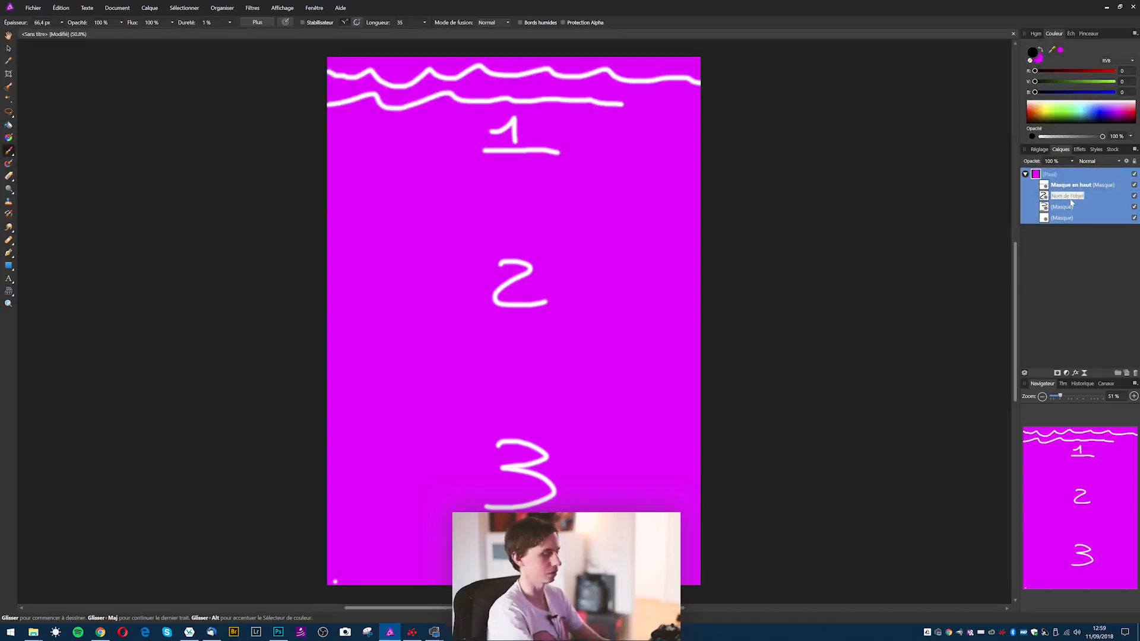
pyautogui.press('Escape')
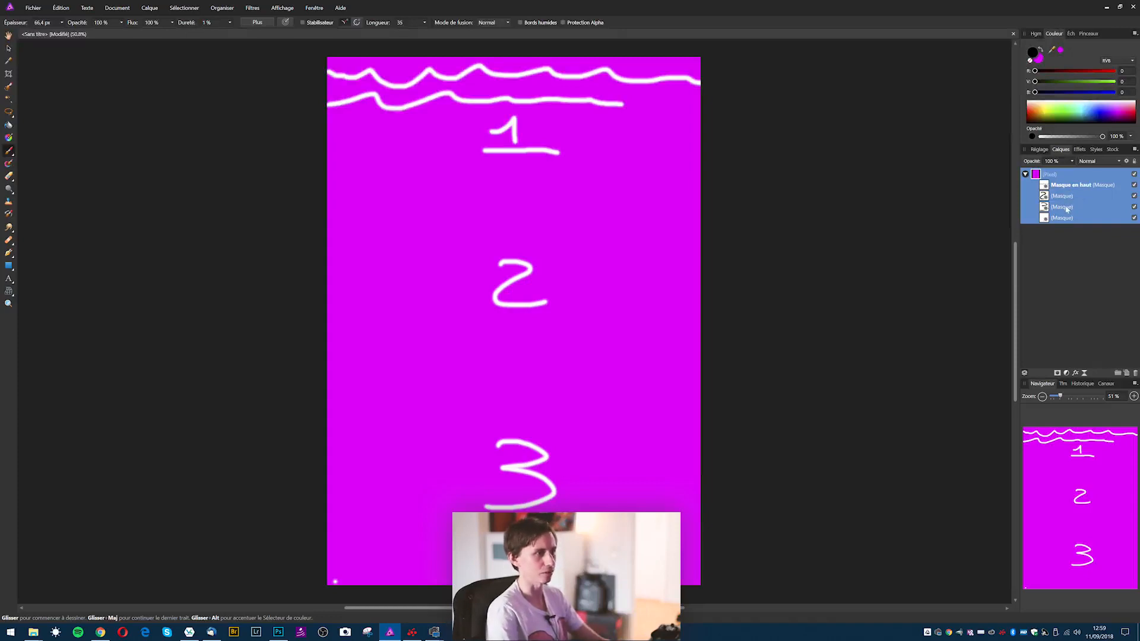
pyautogui.doubleClick(1063, 197)
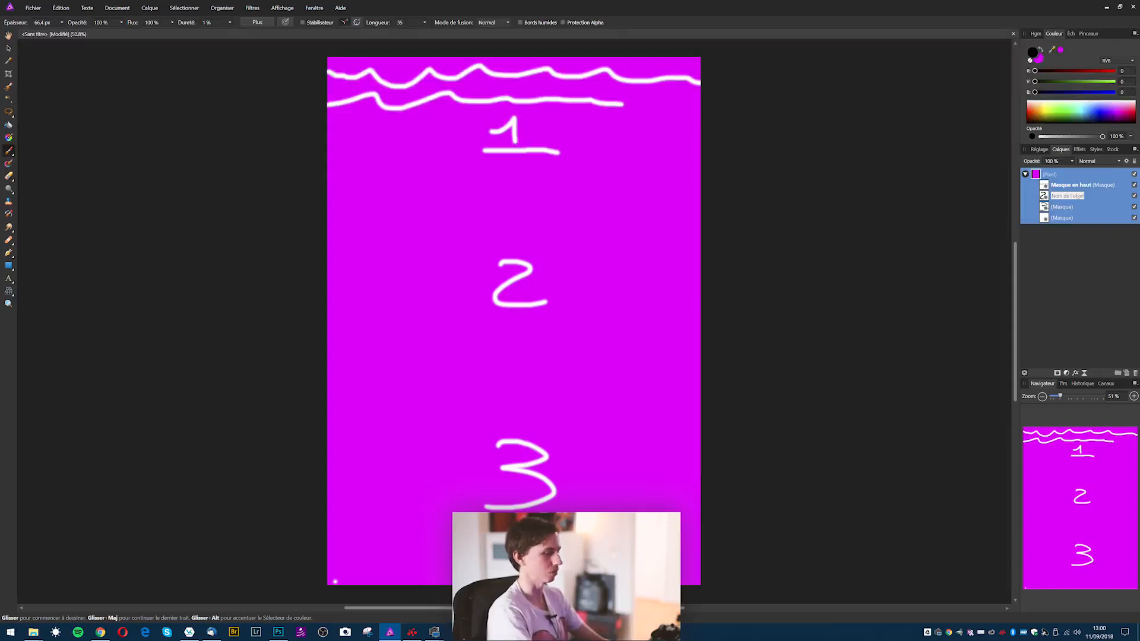
pyautogui.write('M')
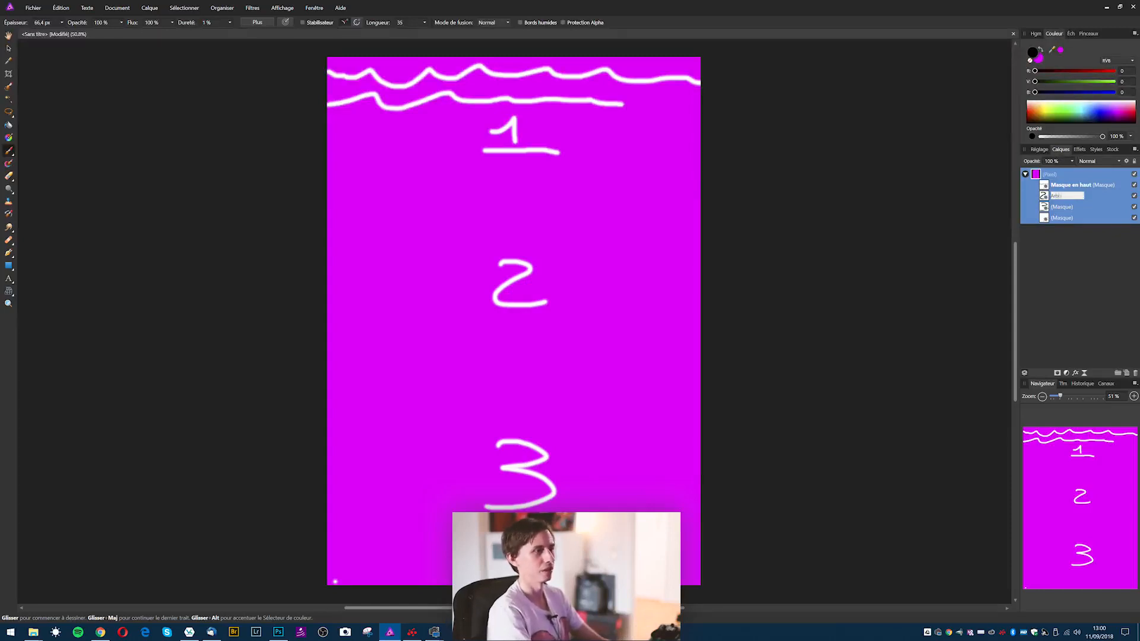
pyautogui.write('rbre à droite')
pyautogui.press('Return')
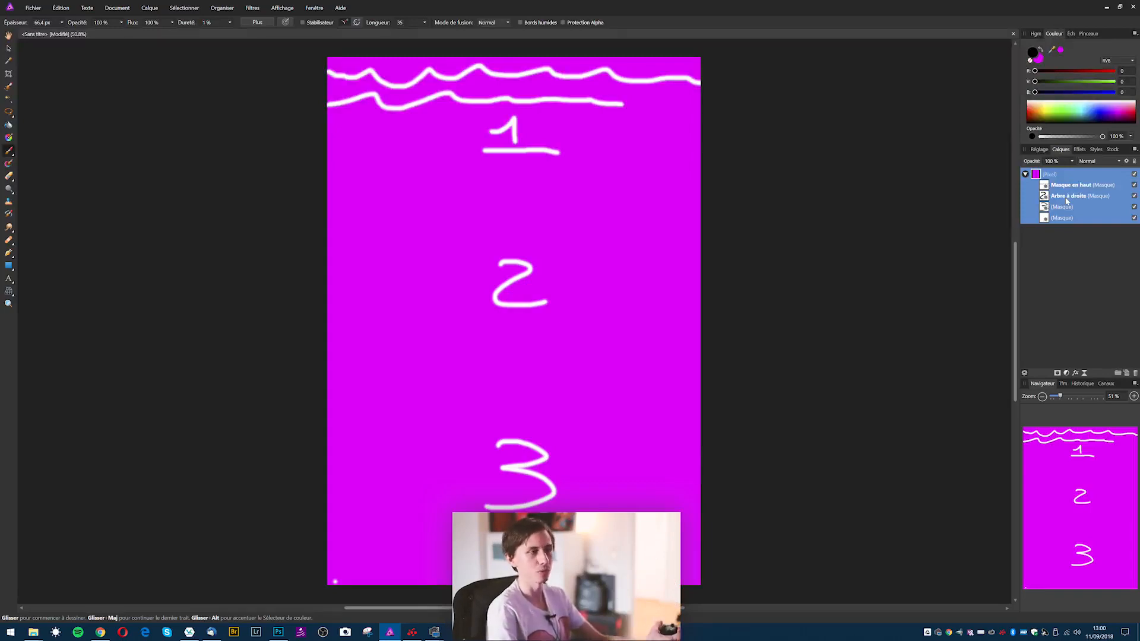
# Put the masked pixel layer in a group, add a mask to the group, and reset the painting colours to black and white
pyautogui.click(1026, 174)
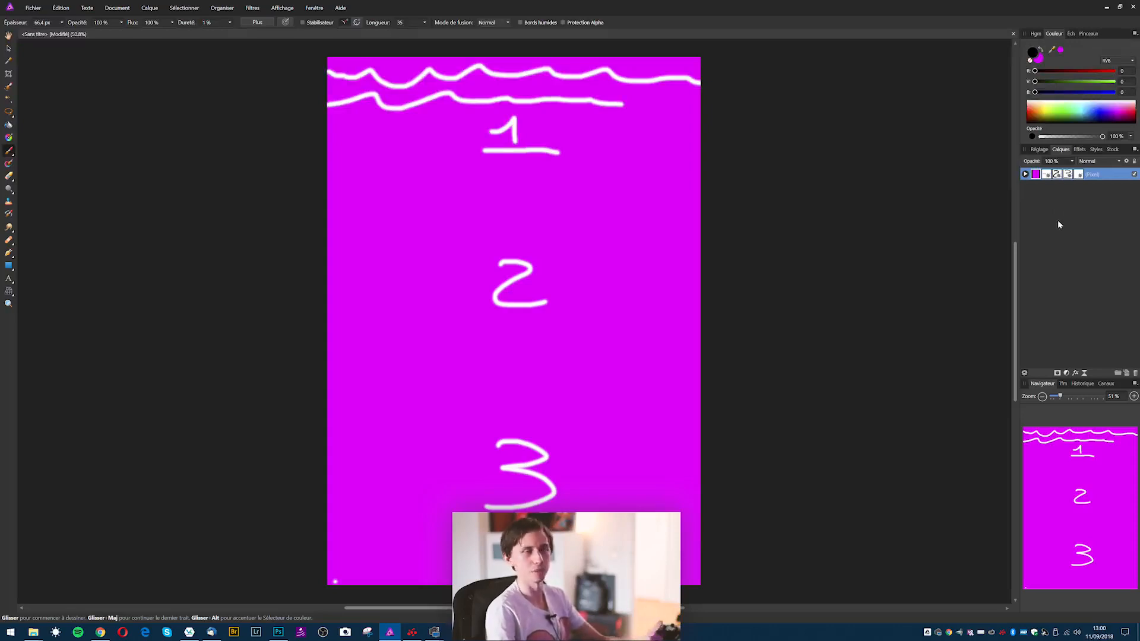
pyautogui.click(1118, 373)
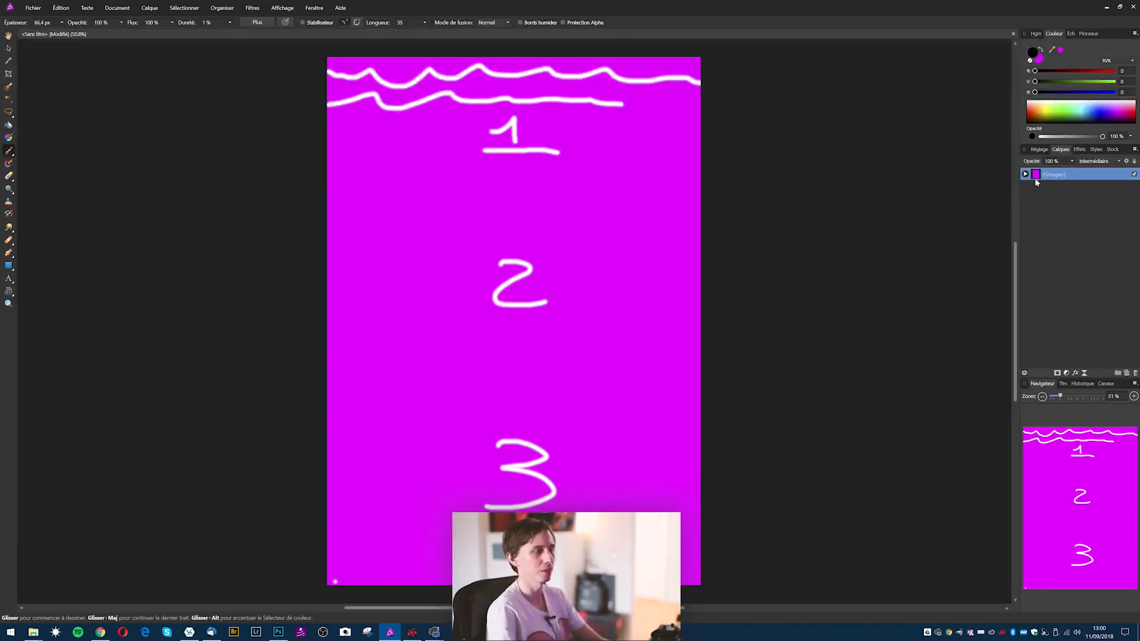
pyautogui.click(1057, 373)
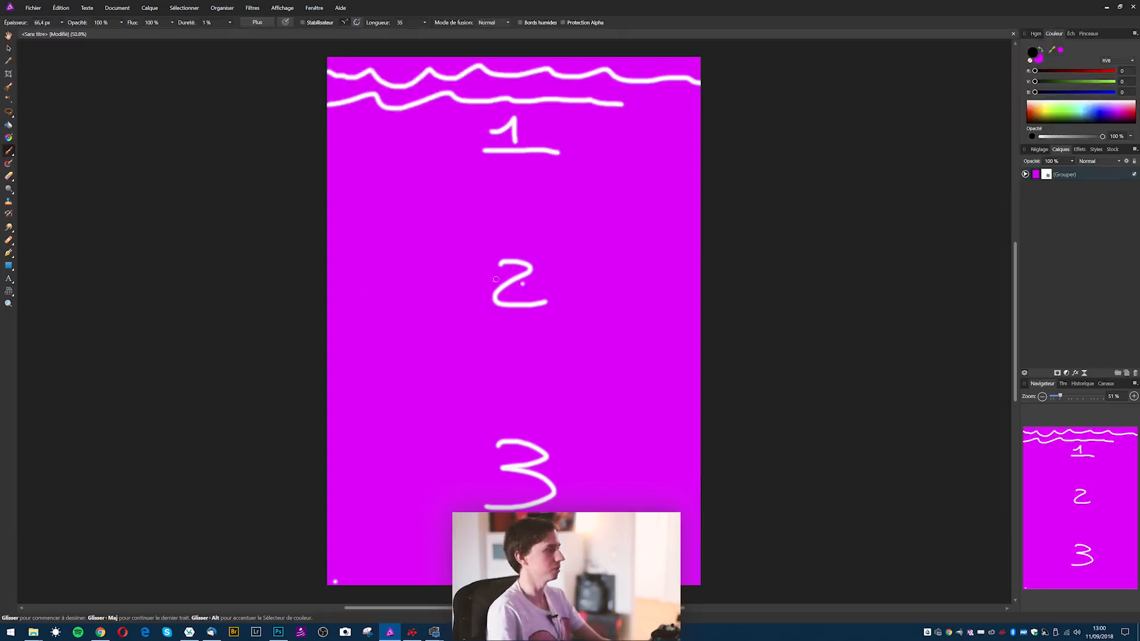
pyautogui.press('x')
pyautogui.press('d')
pyautogui.press('x')
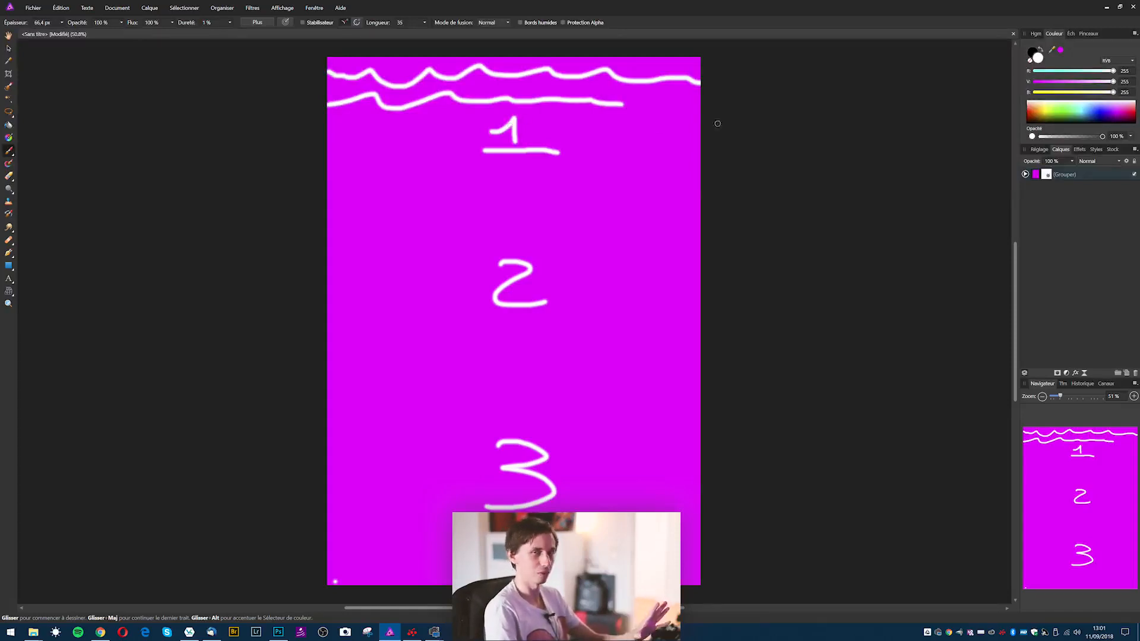
# Add a second mask to the group and expand both the group and the pixel layer inside it to list their masks
pyautogui.click(1037, 175)
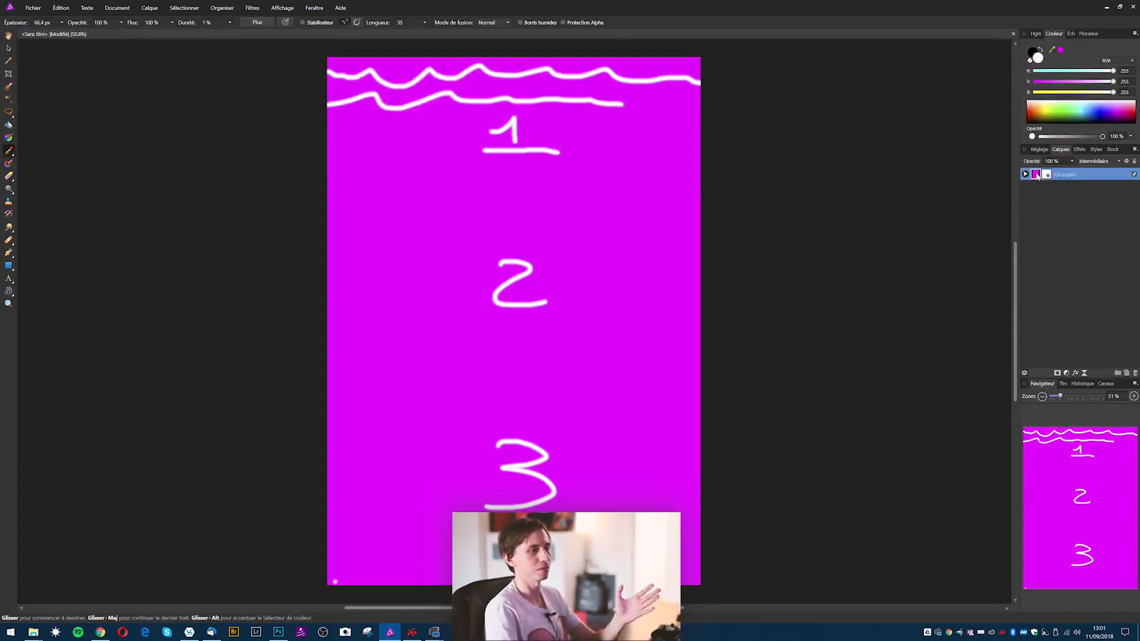
pyautogui.click(1056, 374)
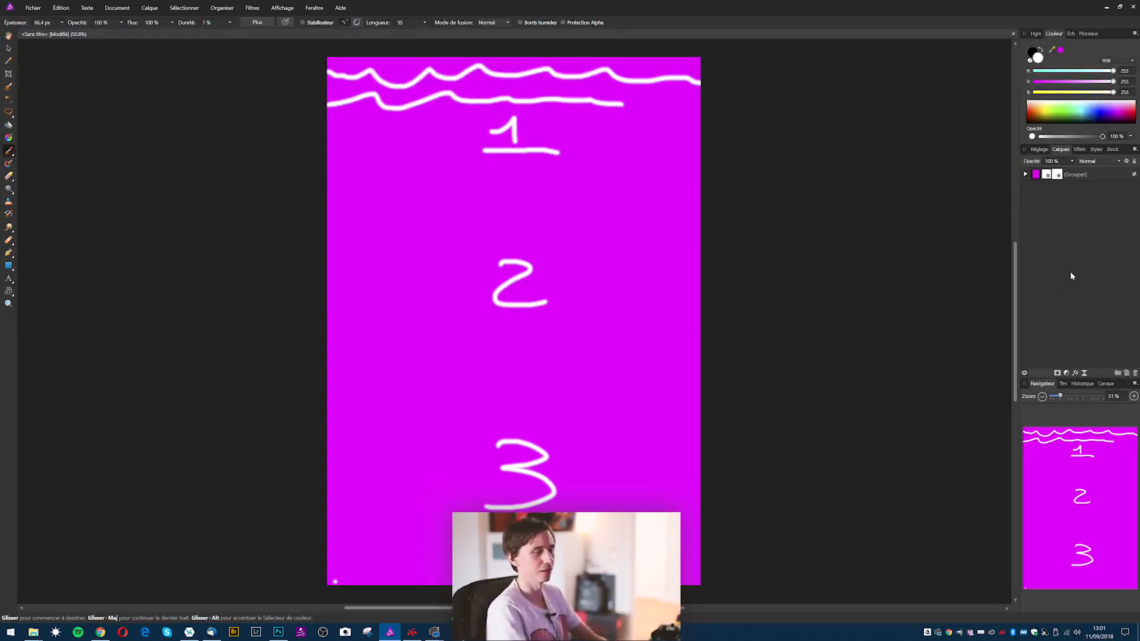
pyautogui.click(1026, 174)
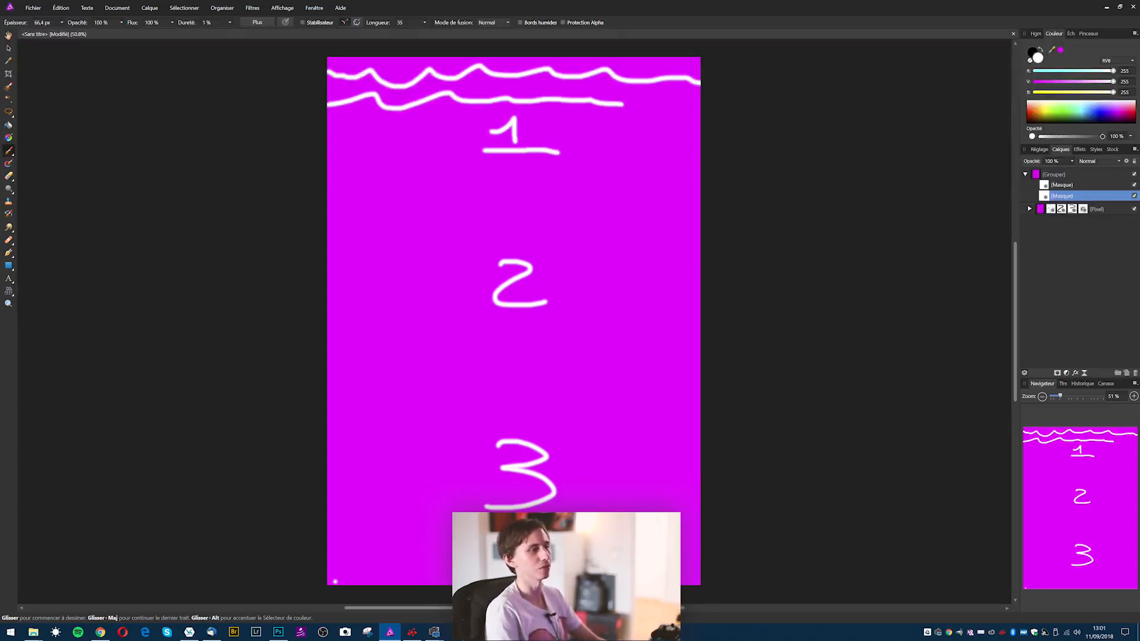
pyautogui.click(1055, 186)
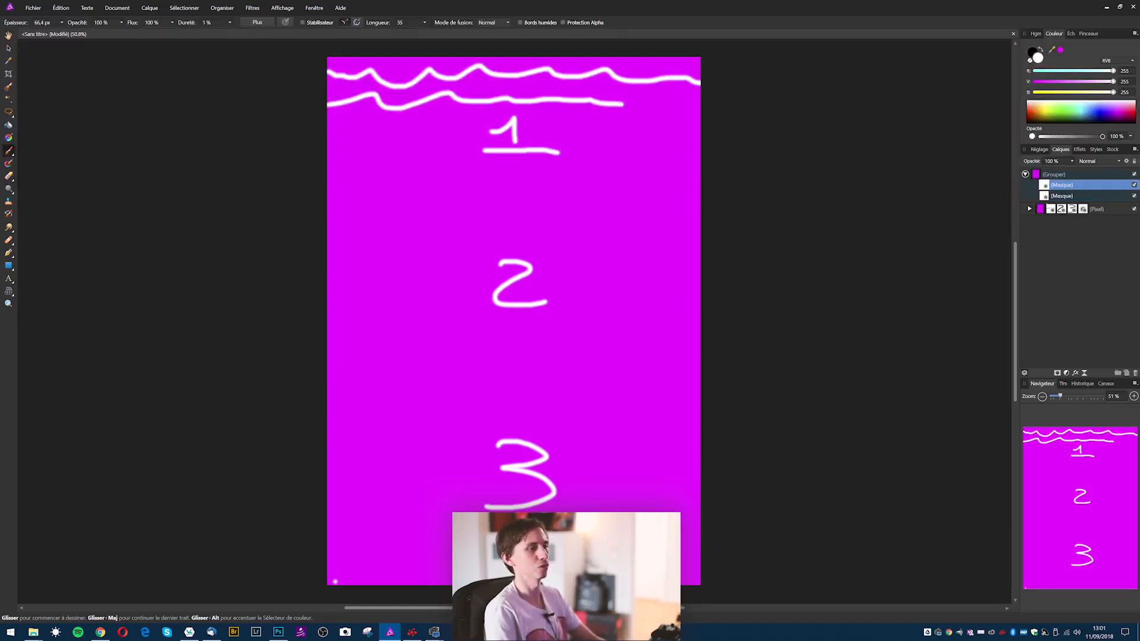
pyautogui.click(1031, 209)
pyautogui.click(1029, 209)
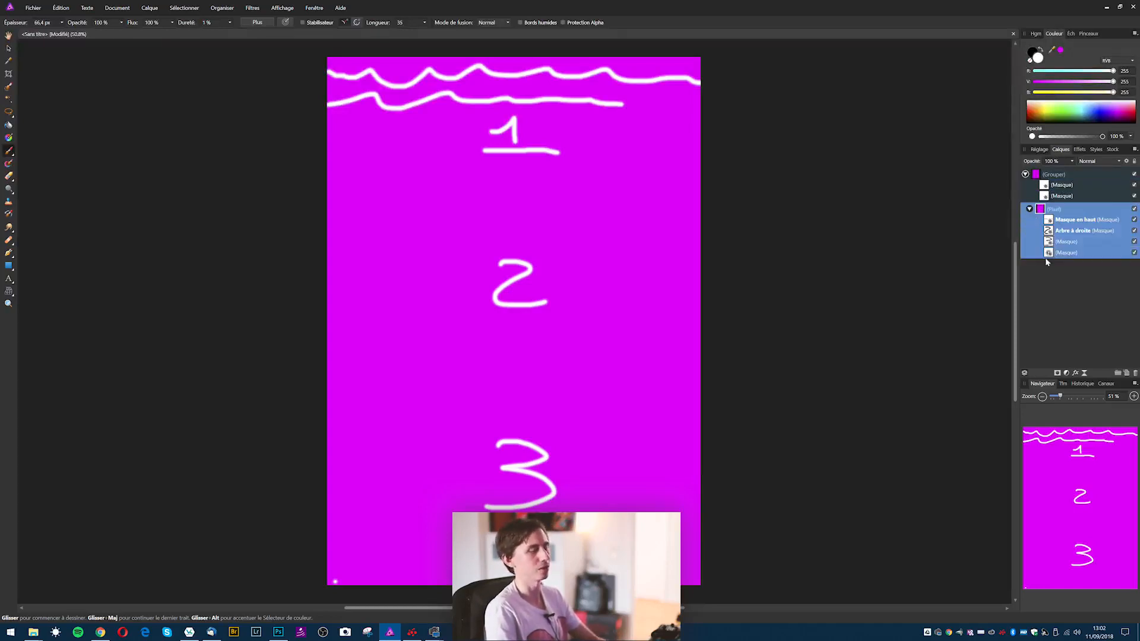
# Paint the group's first mask black across the whole canvas with a brush about 1240 px wide at 90 % hardness
pyautogui.click(1050, 185)
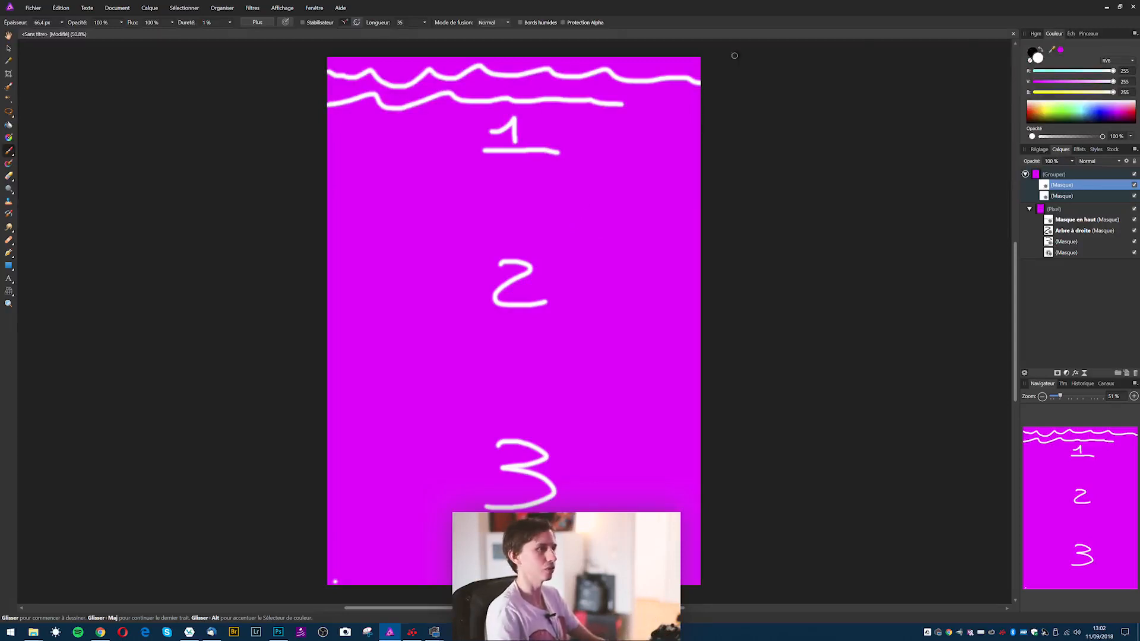
pyautogui.click(1031, 52)
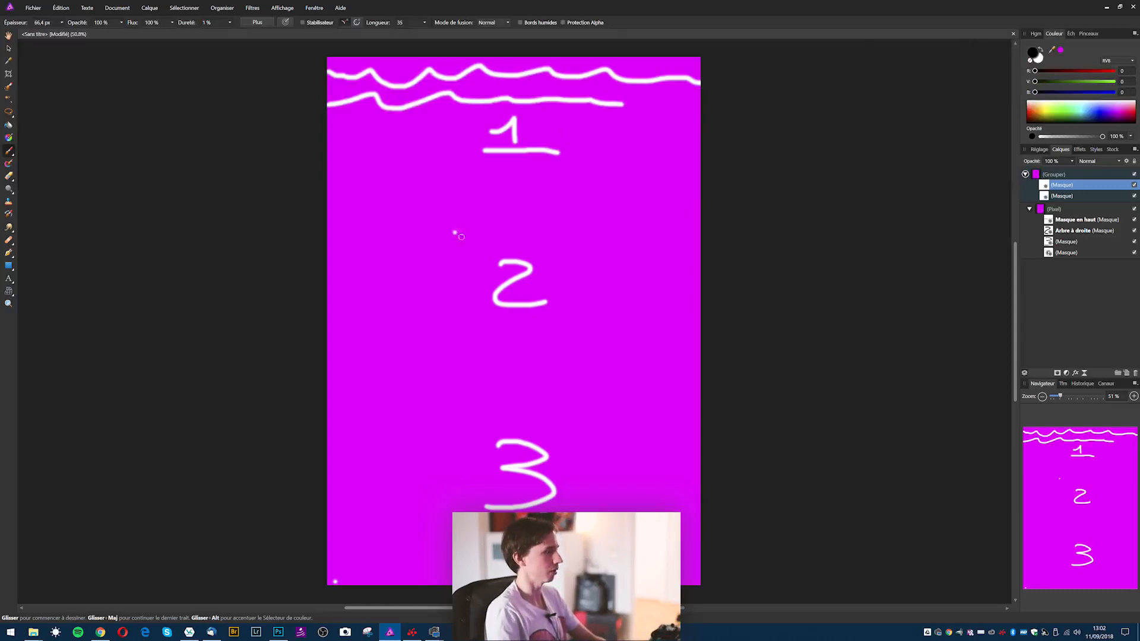
pyautogui.moveTo(456, 237); pyautogui.dragTo(455, 236)
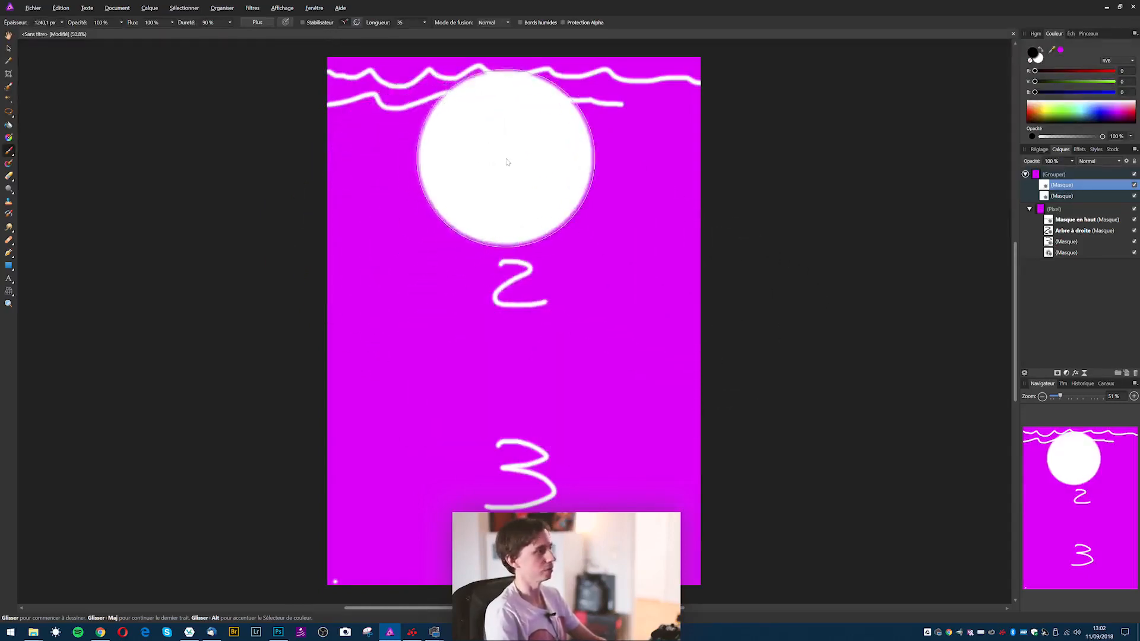
pyautogui.moveTo(544, 146)
pyautogui.mouseDown()
pyautogui.moveTo(331, 141)
pyautogui.moveTo(717, 173)
pyautogui.moveTo(407, 284)
pyautogui.moveTo(404, 364)
pyautogui.moveTo(710, 481)
pyautogui.moveTo(636, 581)
pyautogui.moveTo(786, 316)
pyautogui.mouseUp()
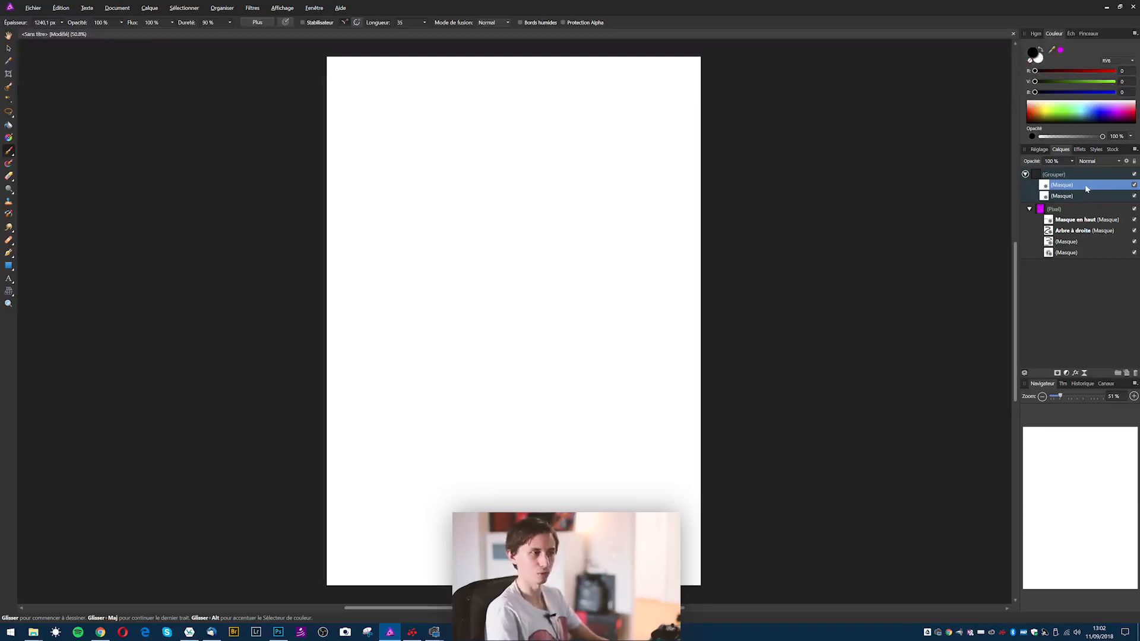
# Switch the group's first mask off and on to compare its effect on the canvas, leaving it disabled
pyautogui.click(1134, 186)
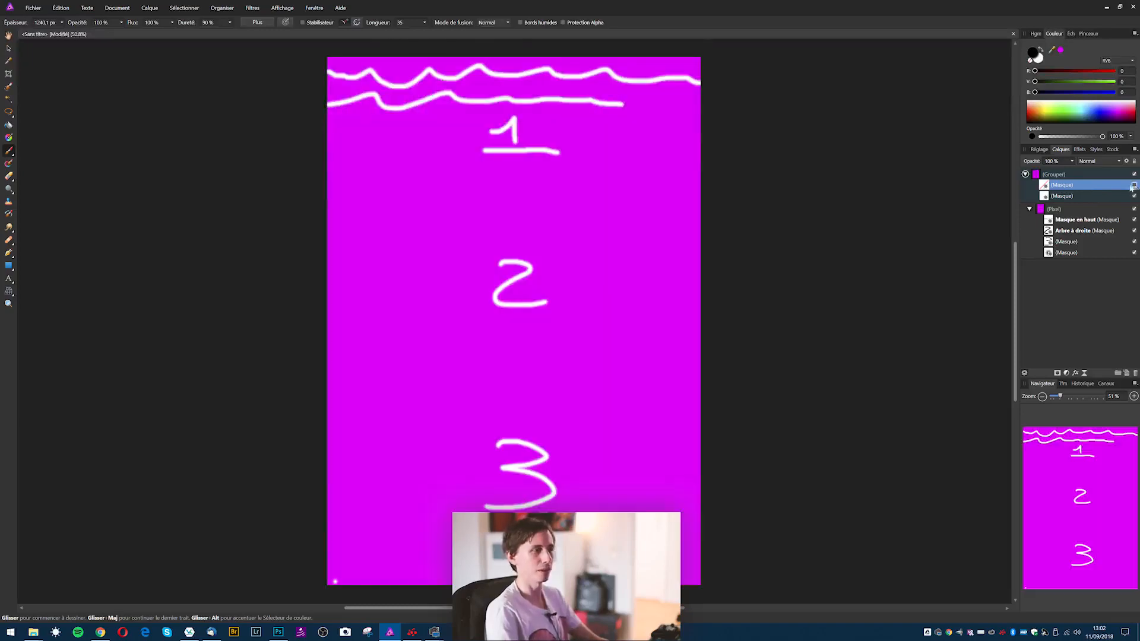
pyautogui.click(1134, 185)
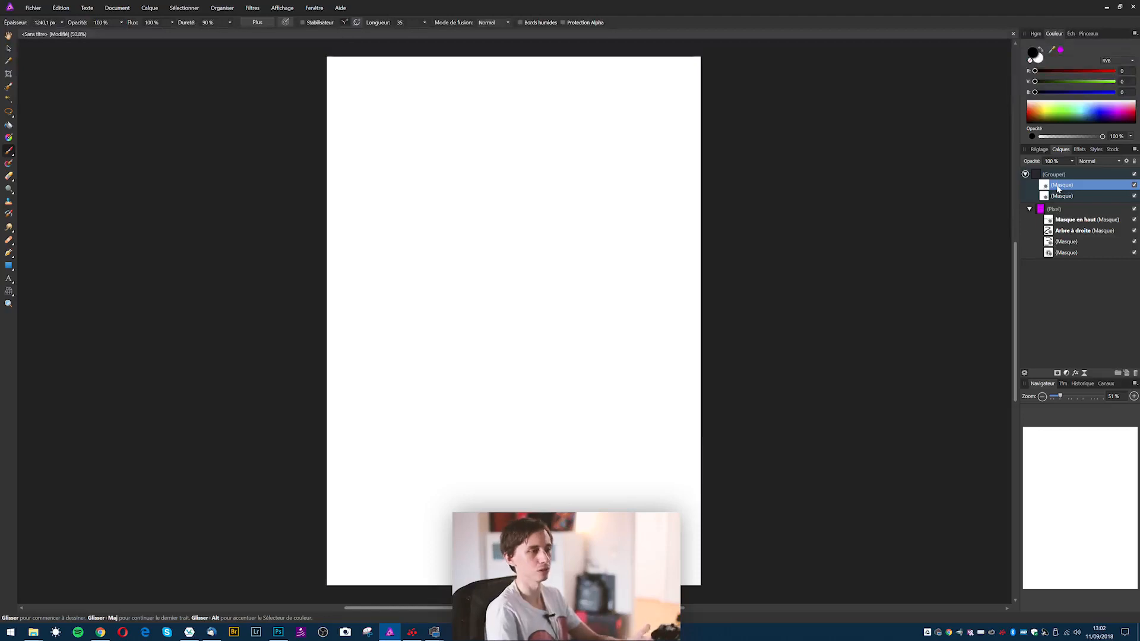
pyautogui.click(1134, 186)
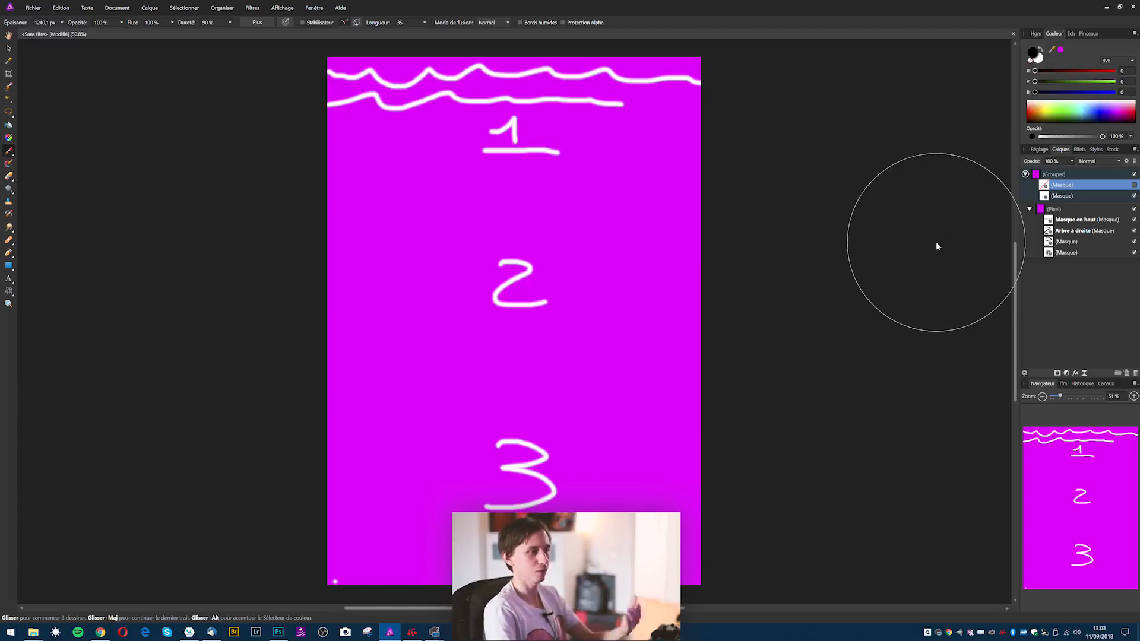
# Examine the "Masque en haut" mask at the zoom that frames its painting and return to the whole pixel layer
pyautogui.click(1048, 220)
pyautogui.hotkey('ctrl', '+')
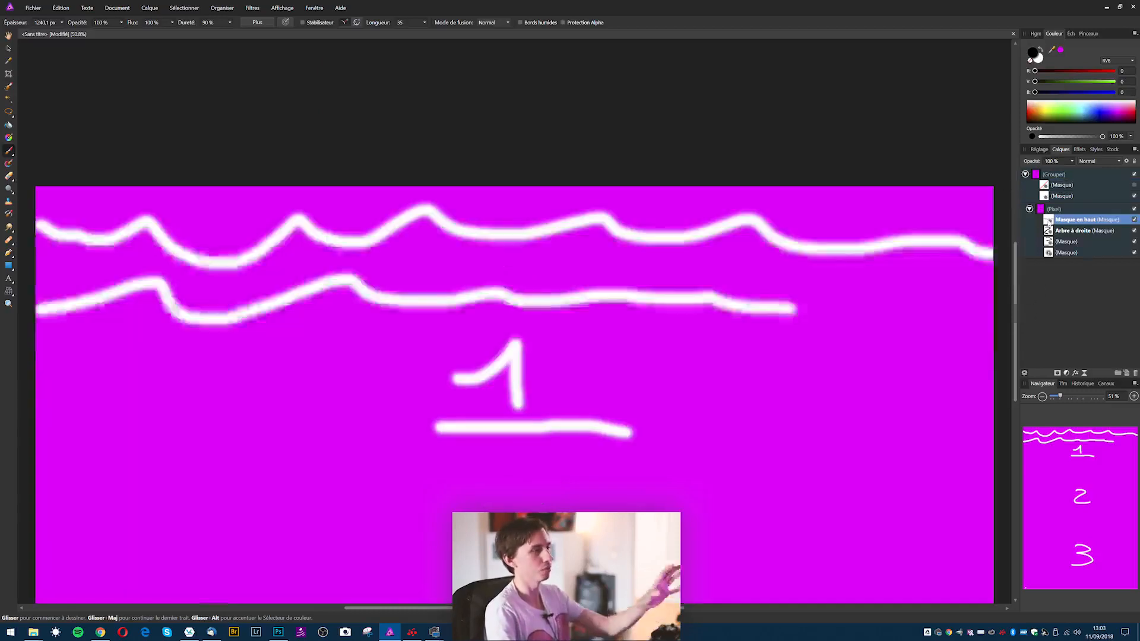
pyautogui.click(1042, 210)
pyautogui.hotkey('ctrl', '0')
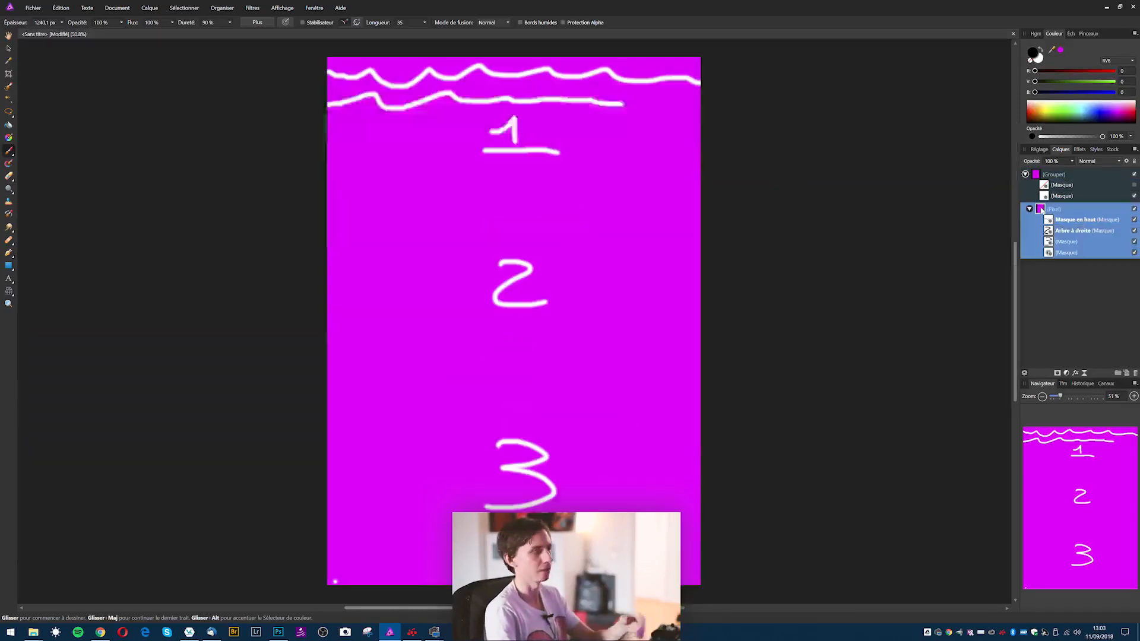